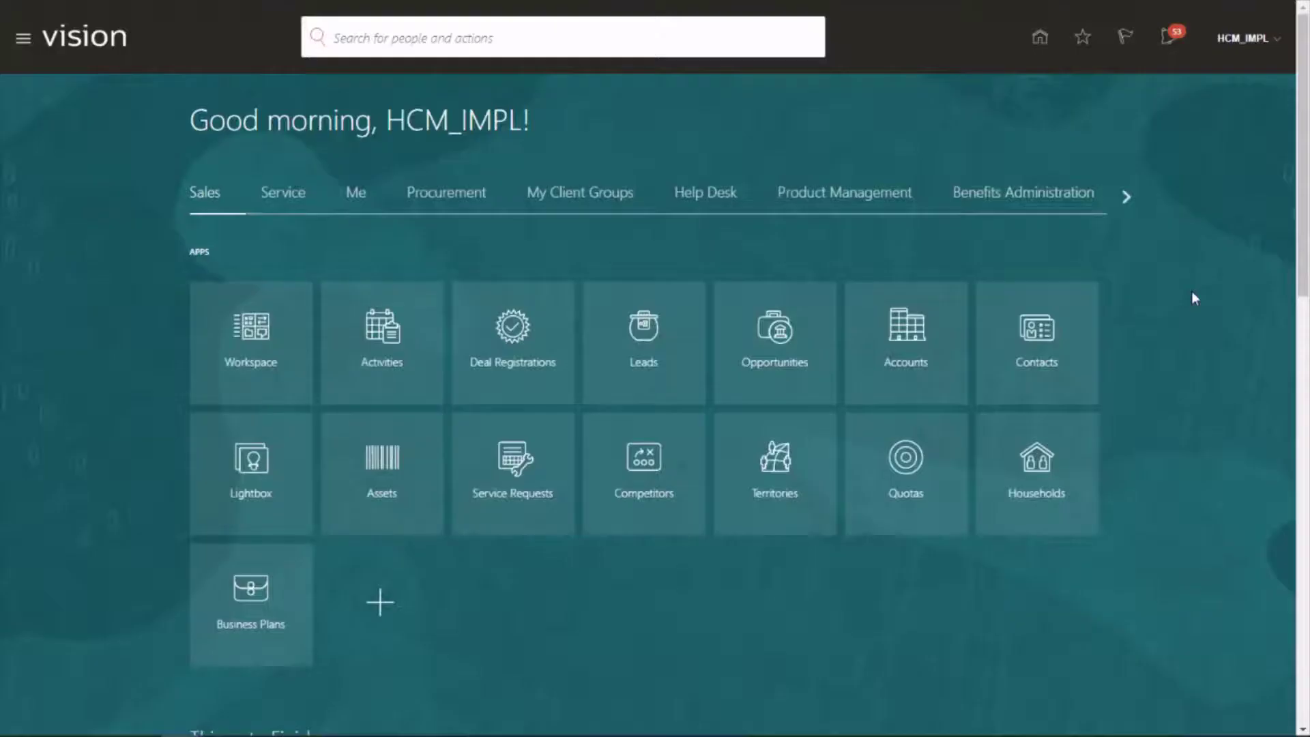
Go to Setup and Maintenance from the HCM_IMPL user menu
click(1243, 39)
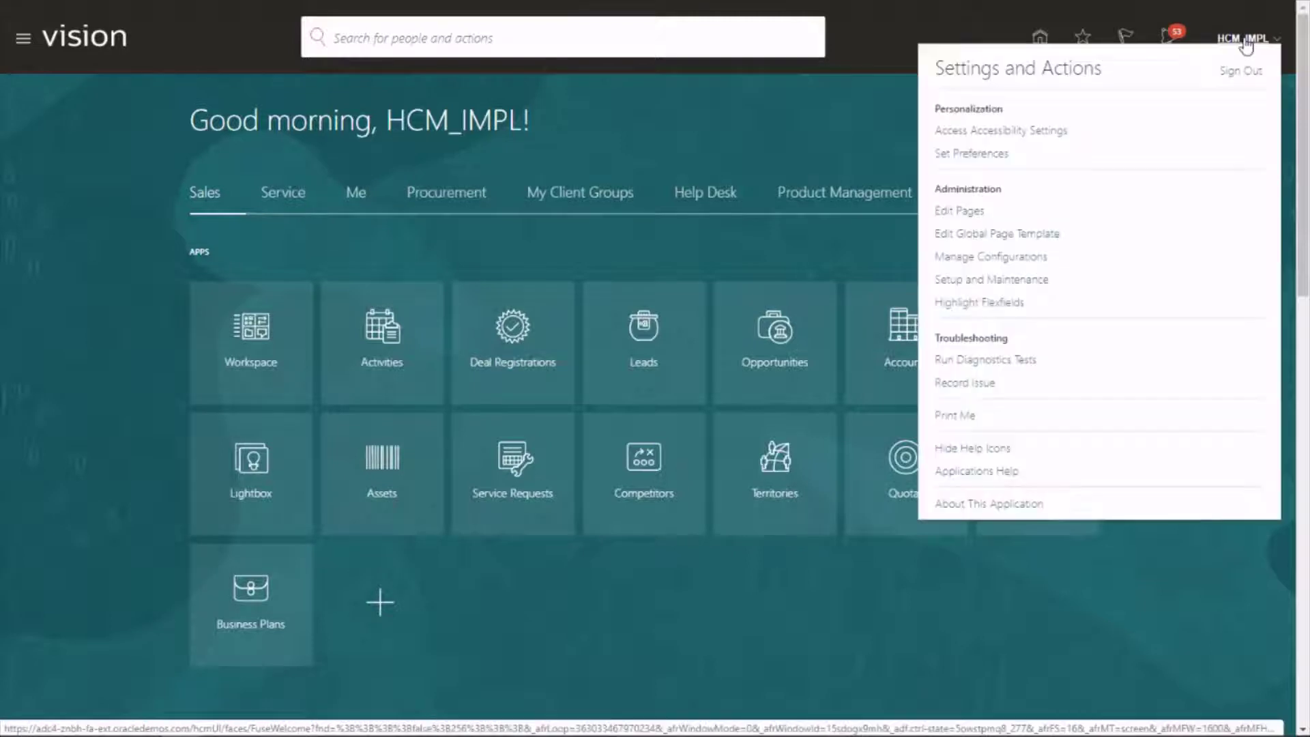
click(1035, 278)
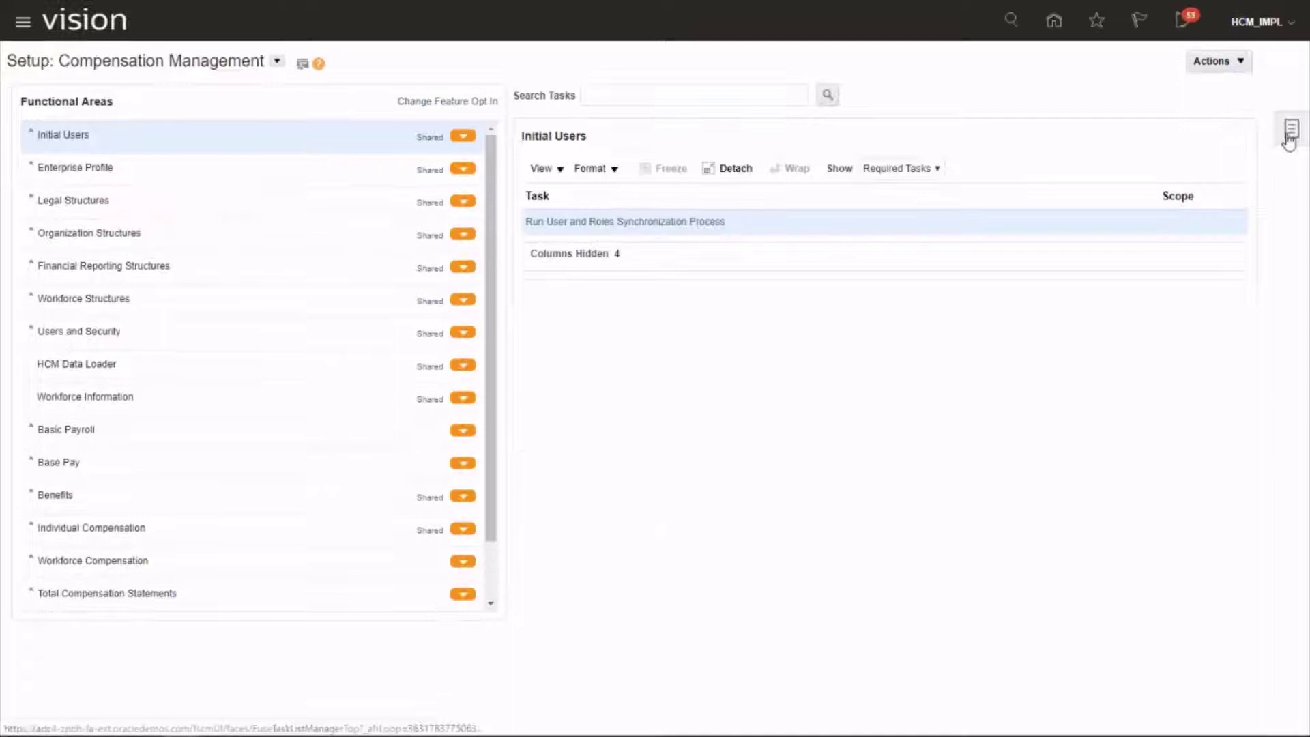
Open the BMW project from Manage Implementation Projects
click(1290, 140)
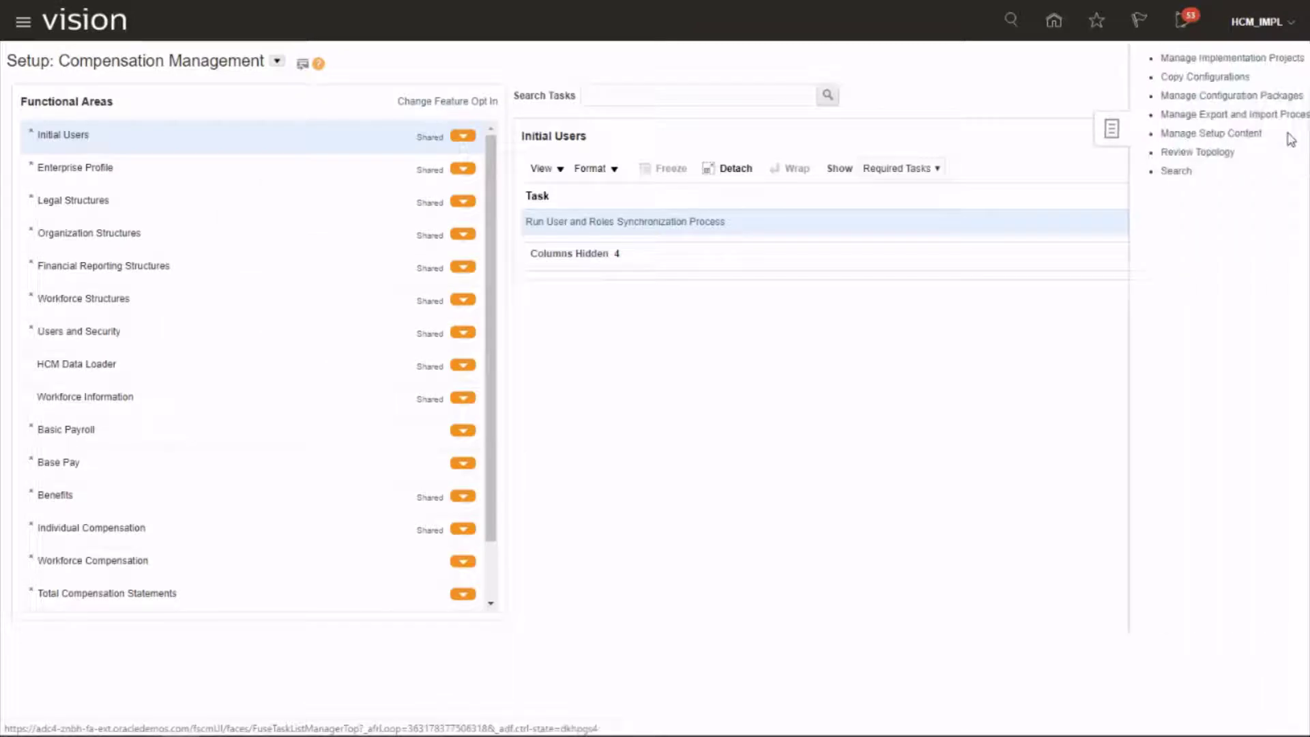
click(1224, 55)
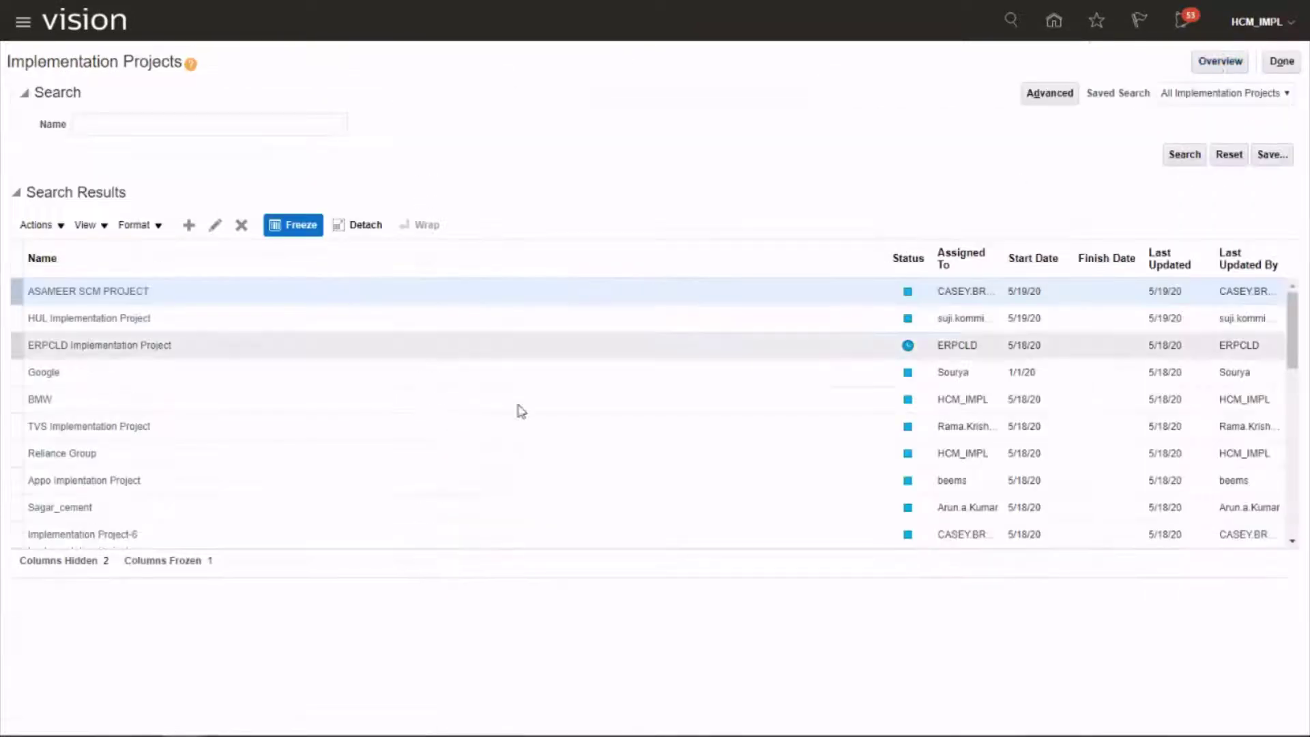
click(54, 399)
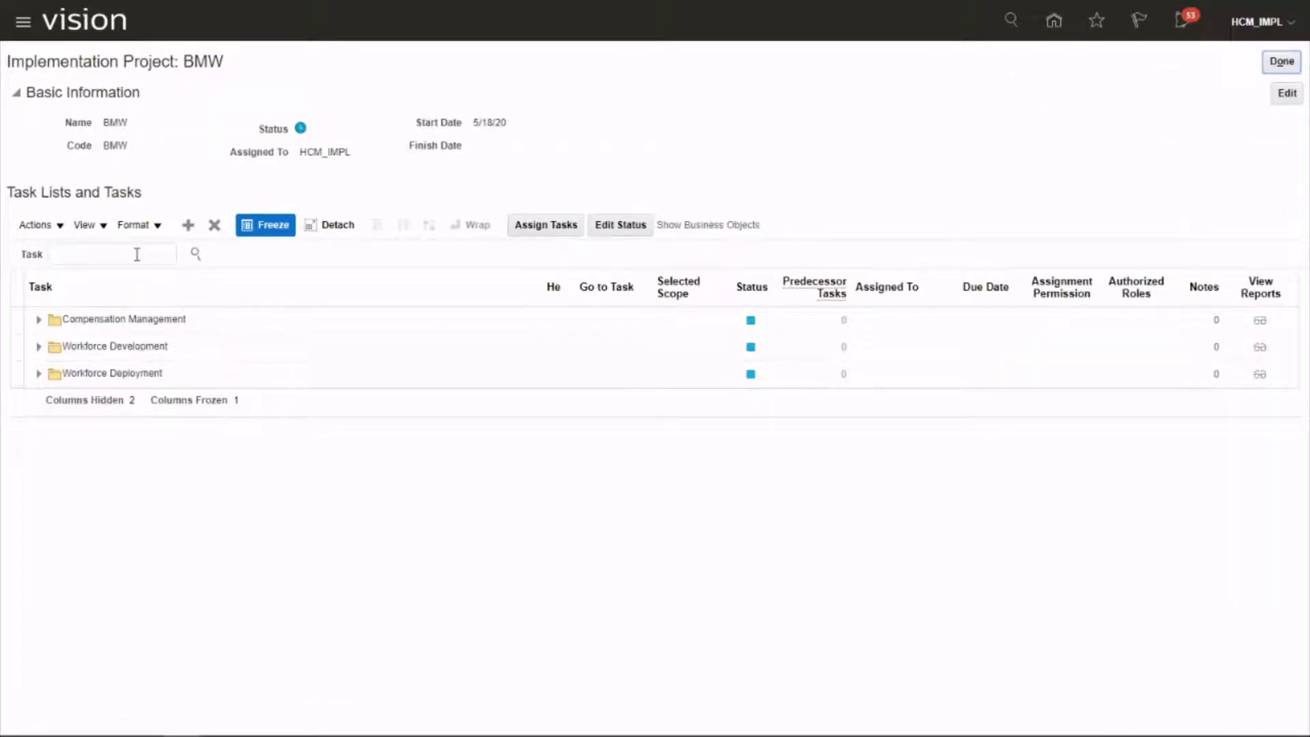
Search the project's tasks for 'Manage Bank Account' and launch it from the task hierarchy
click(136, 254)
text(Manage Bank Account)
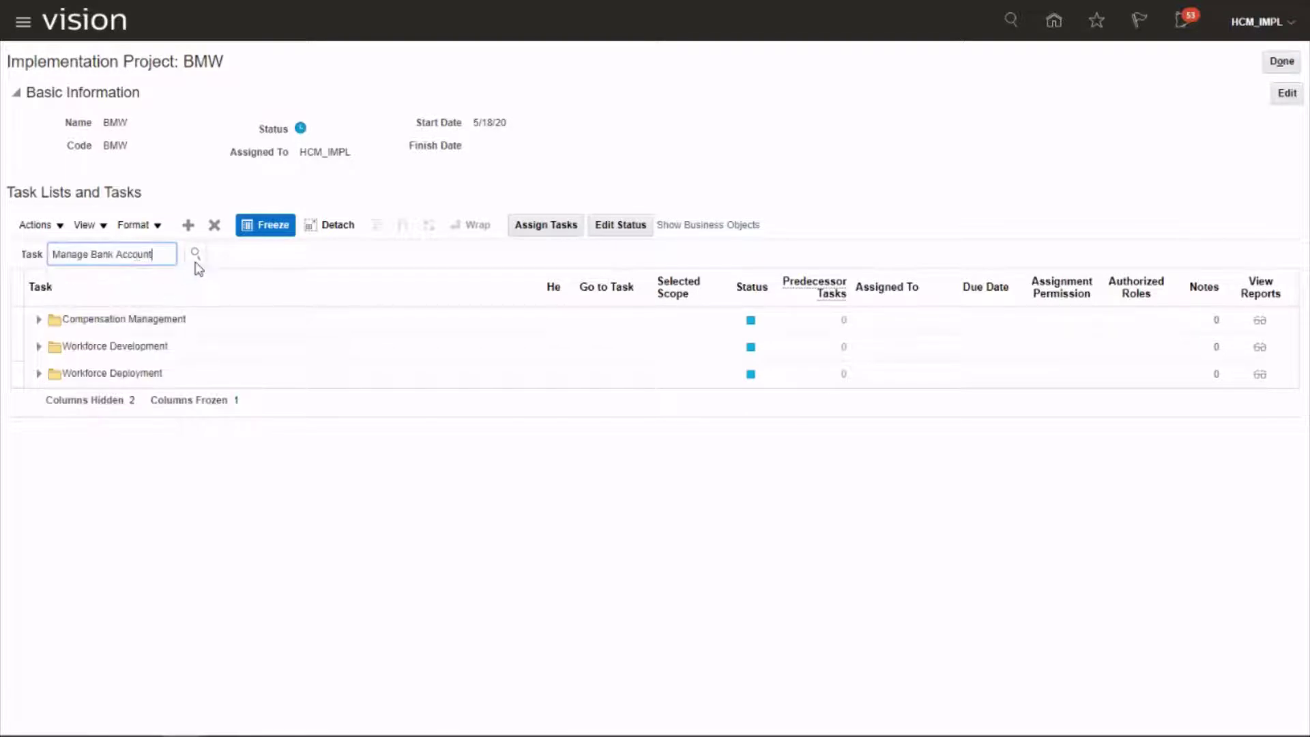
click(196, 255)
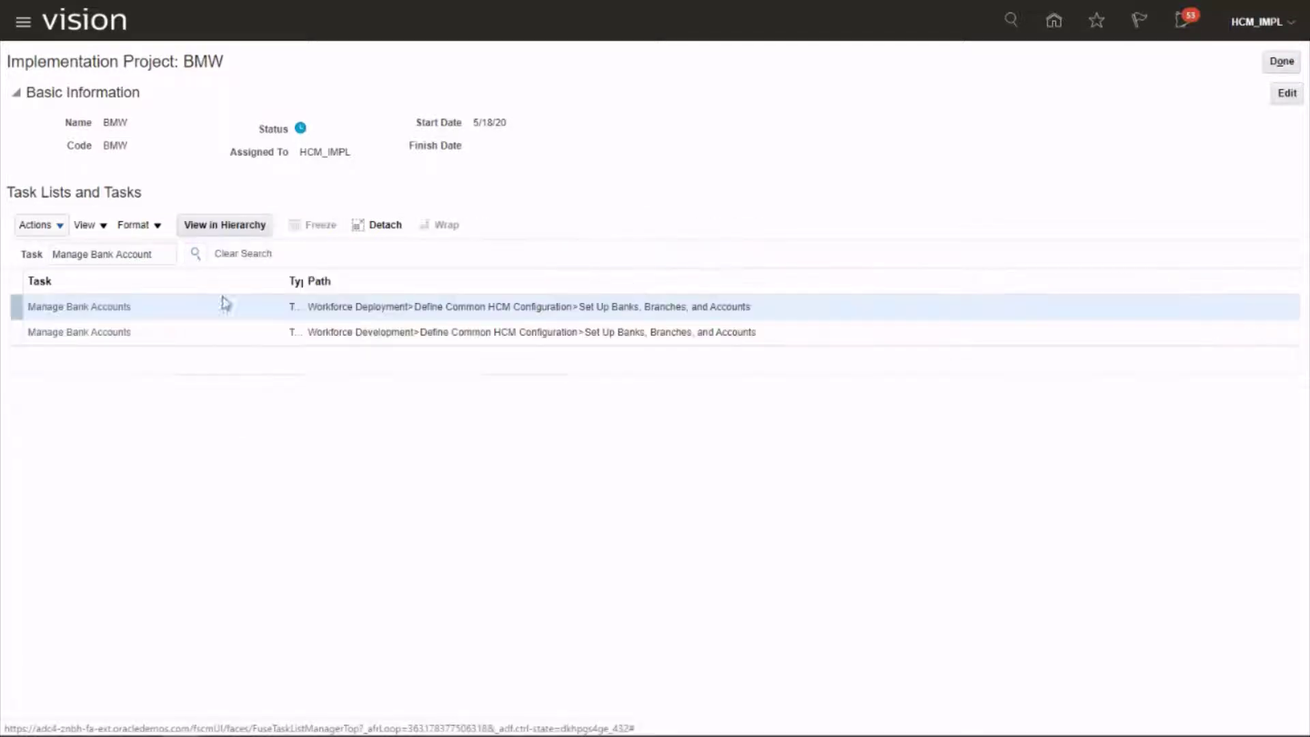
click(93, 307)
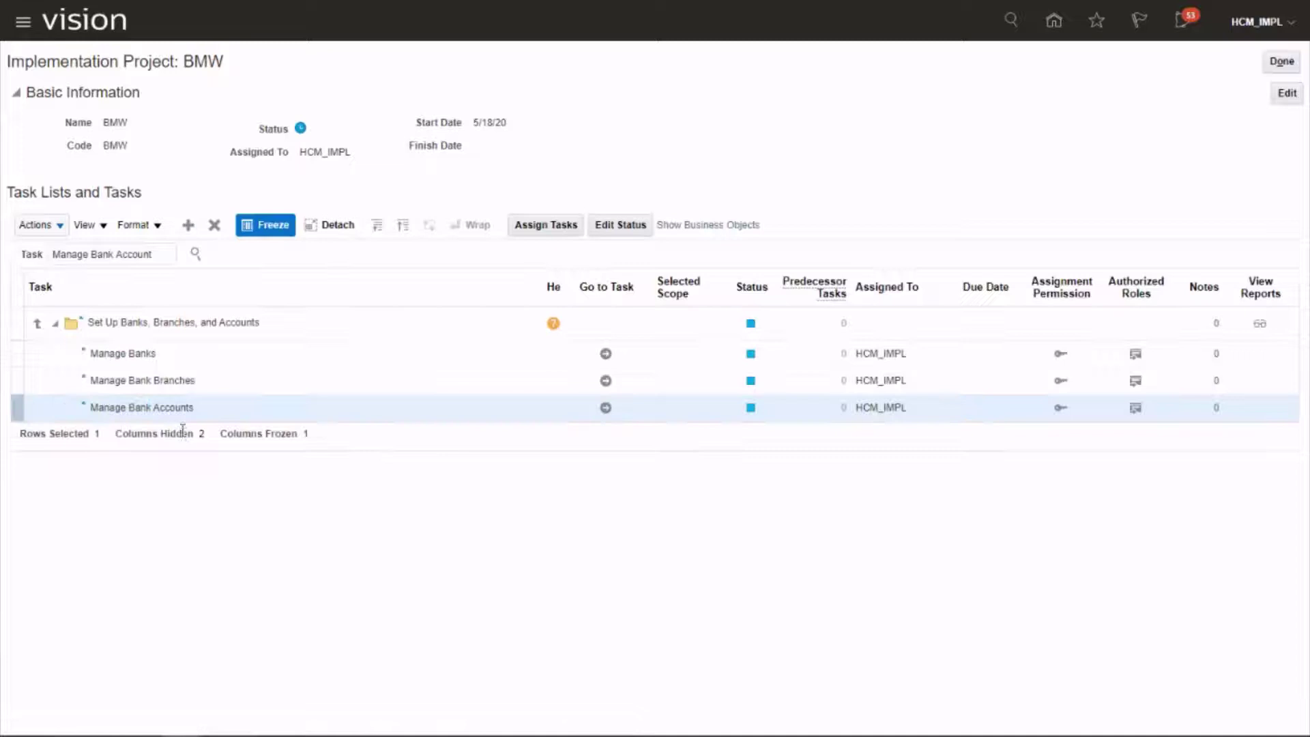
click(606, 409)
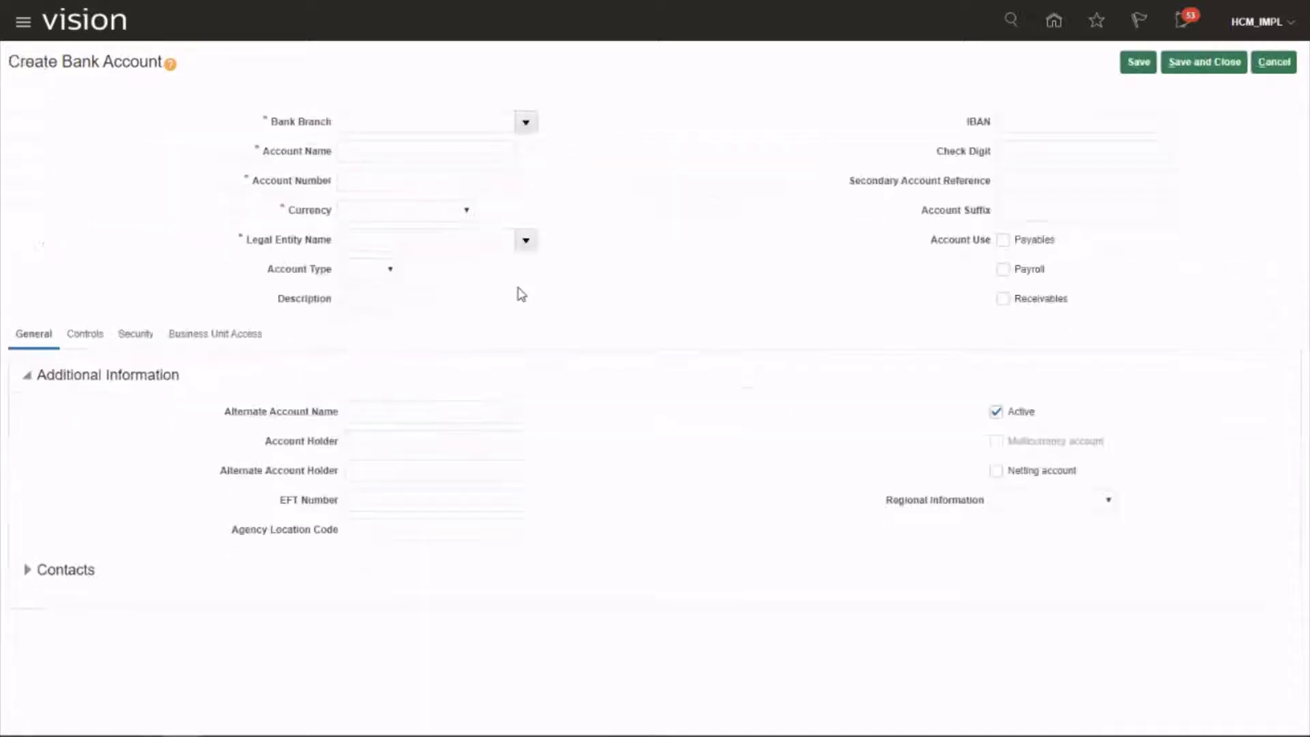
Choose Lloyds Bank as the bank branch
click(527, 123)
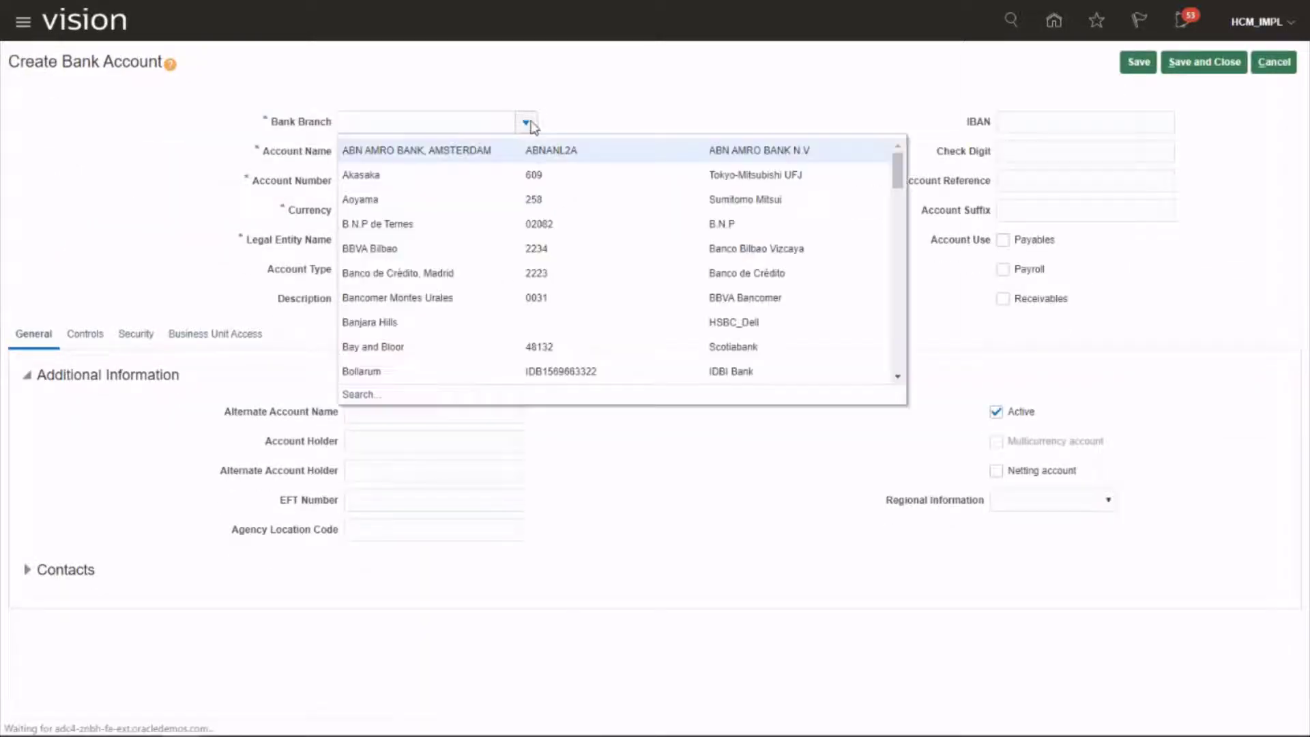
scroll(486, 328, down, 3)
scroll(490, 317, down, 1)
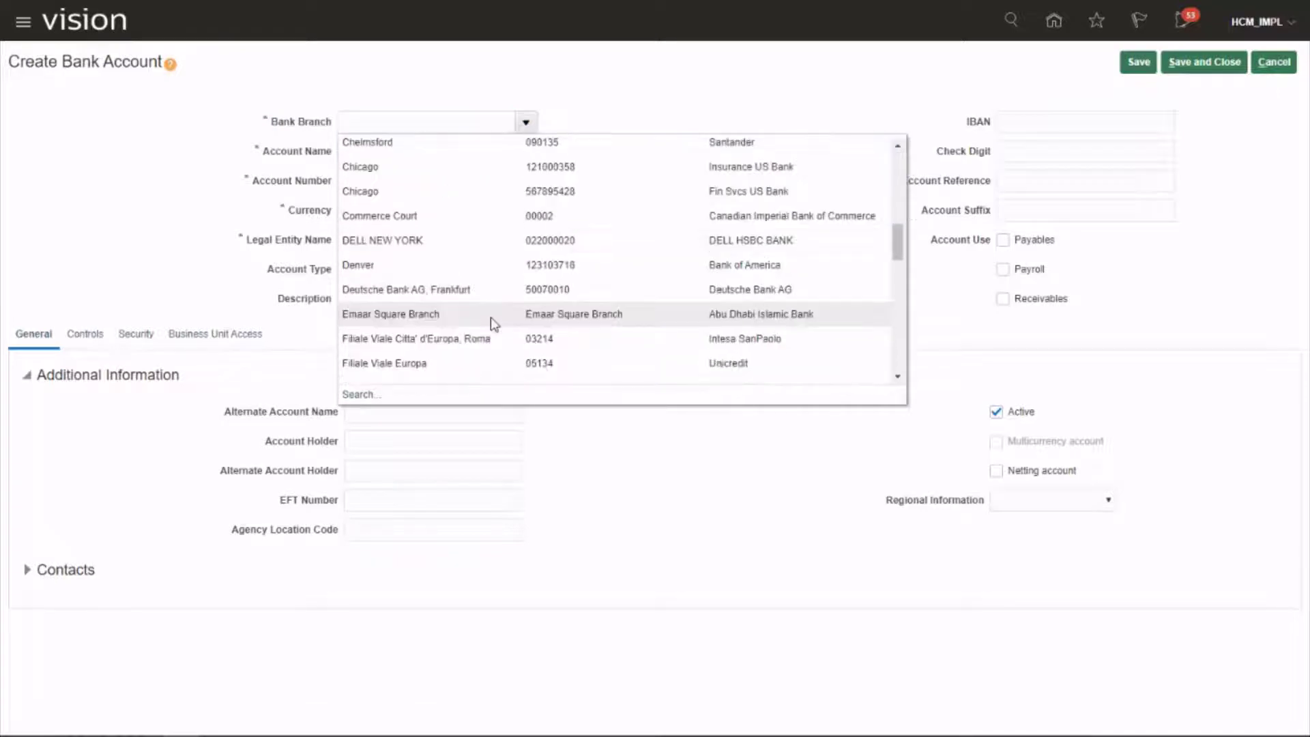
scroll(490, 314, down, 3)
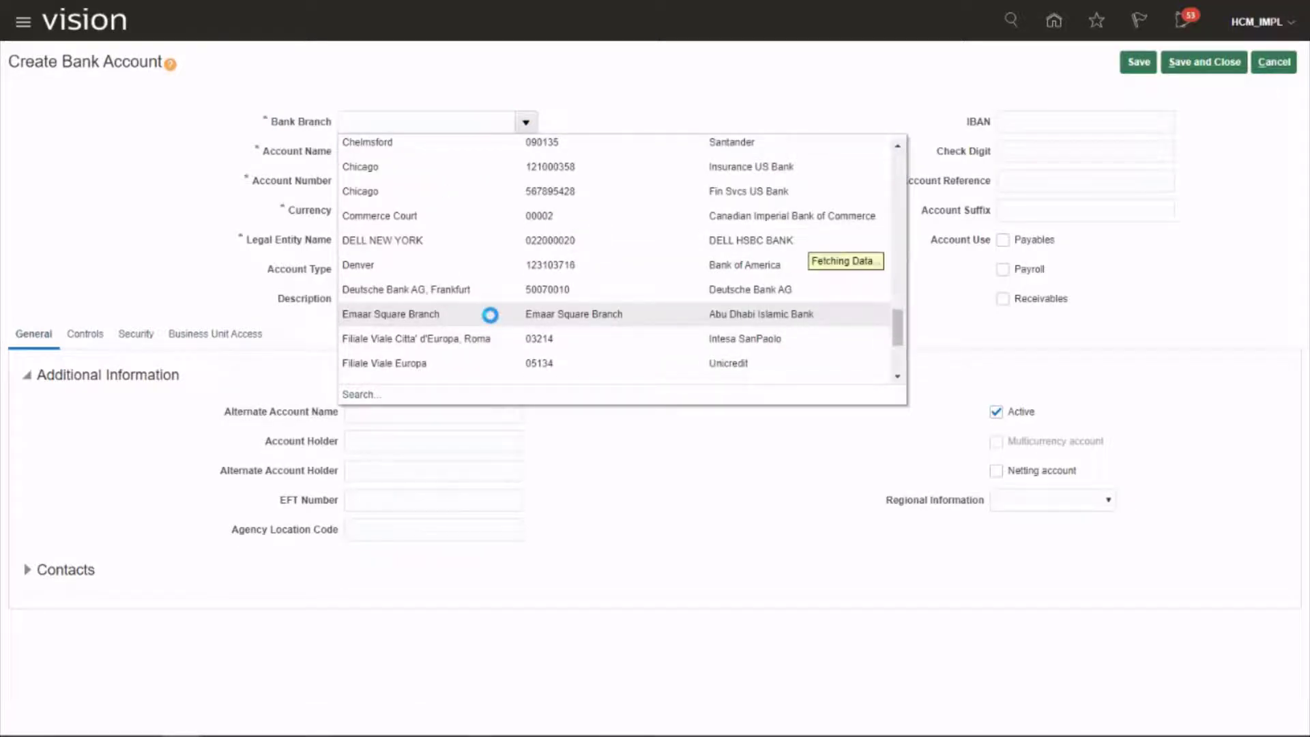
scroll(502, 288, down, 2)
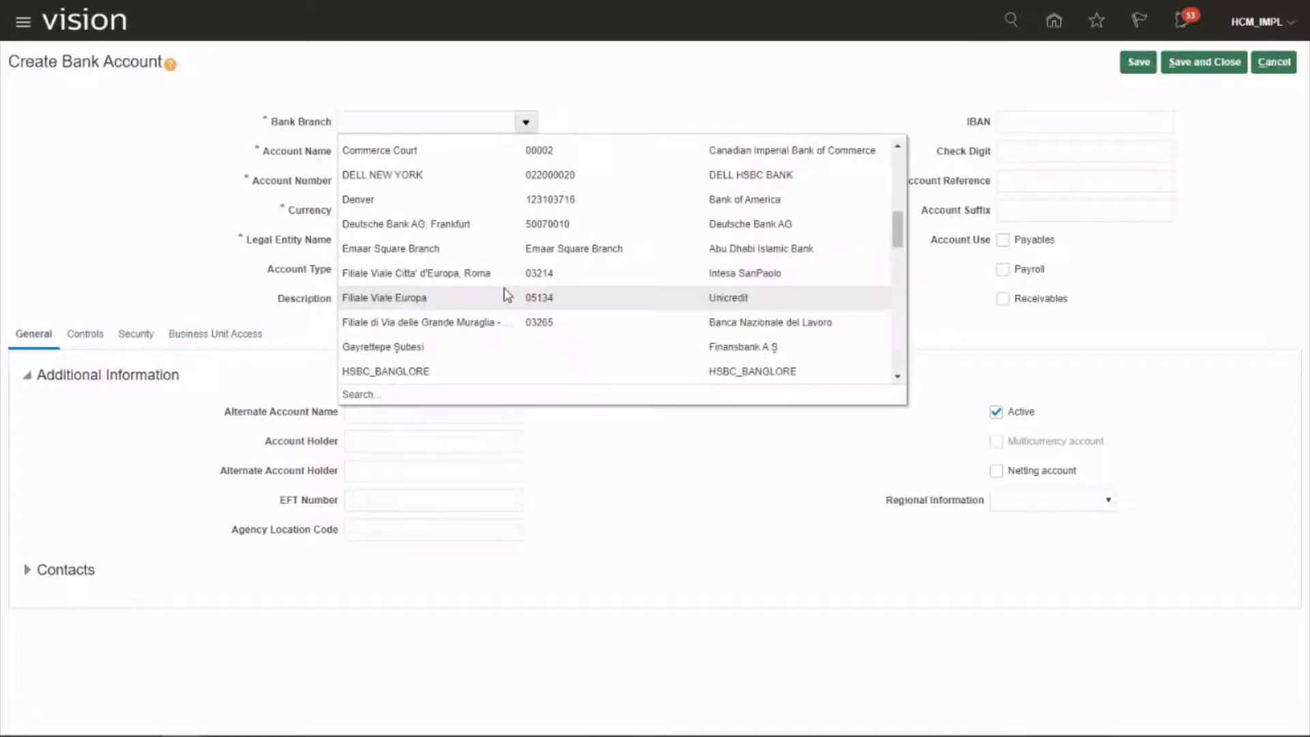
scroll(505, 293, down, 2)
scroll(505, 293, down, 2)
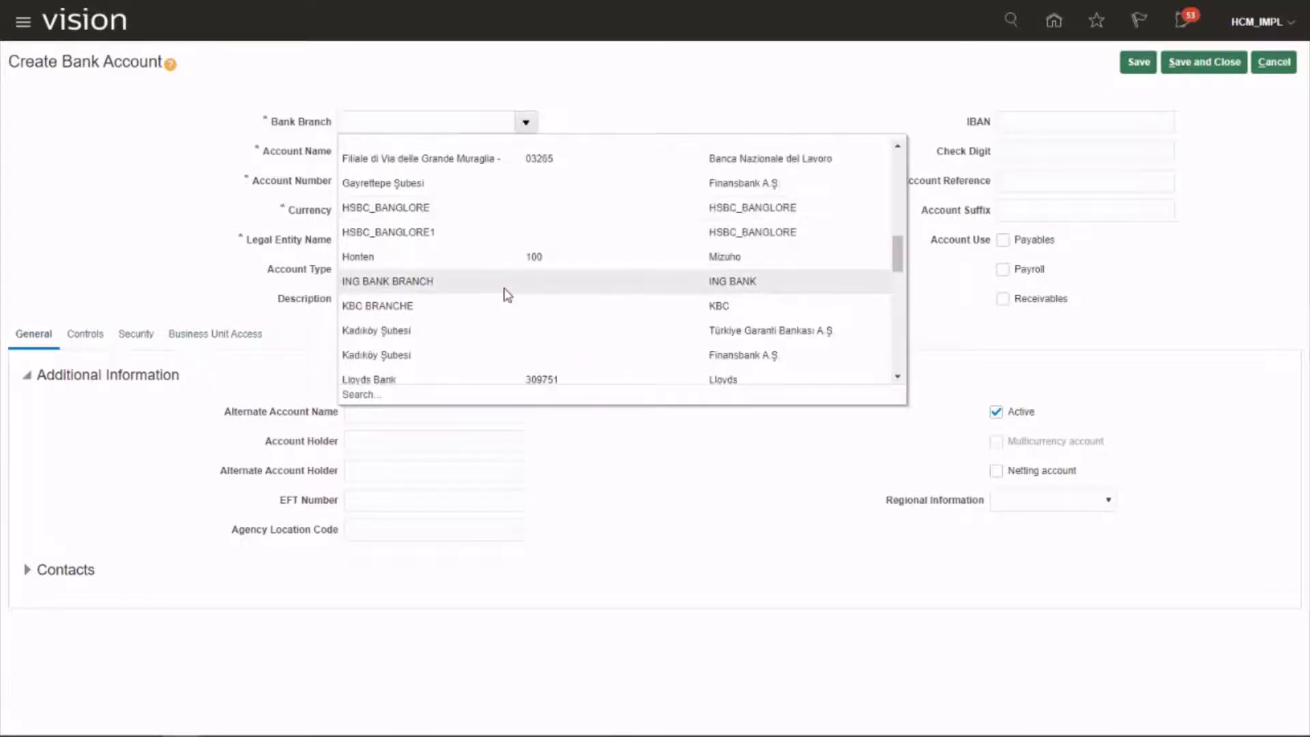
click(419, 380)
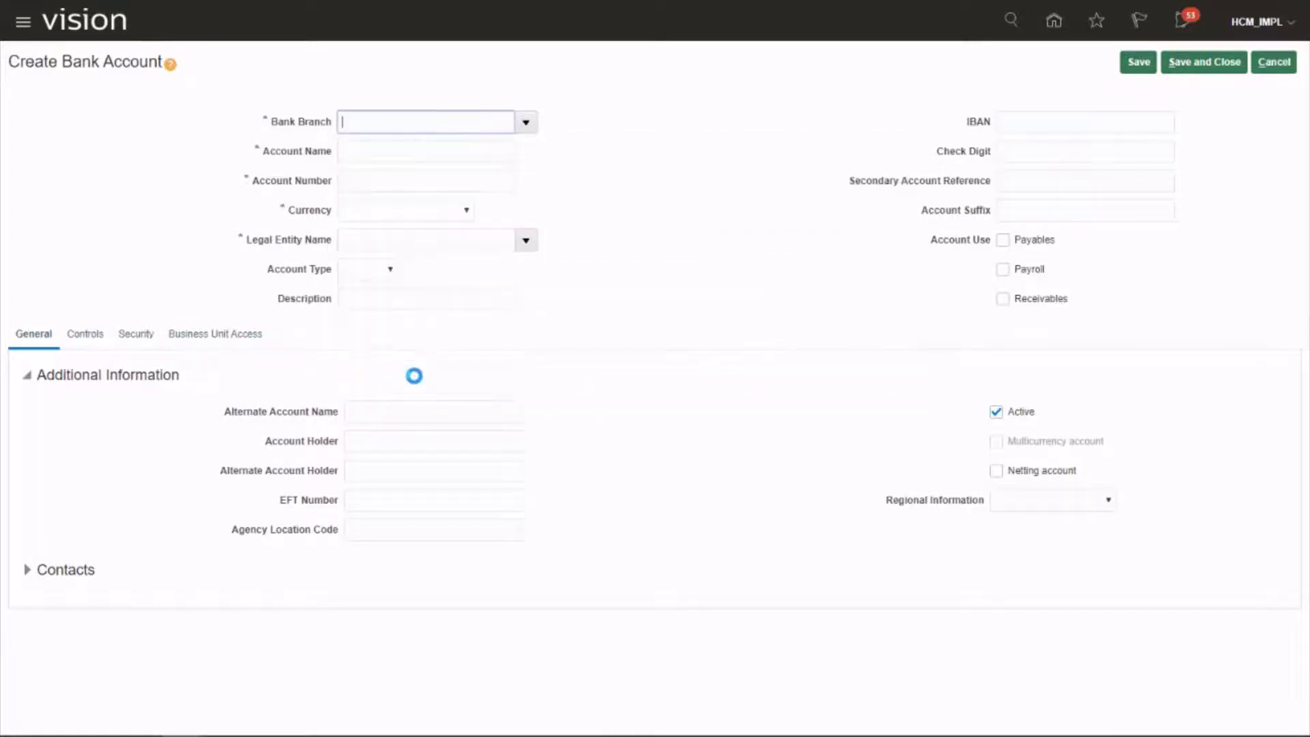
Enter account name BMW SHEFFIELD and the account number, with currency GBP - Pound Sterling
click(365, 151)
text(BMW)
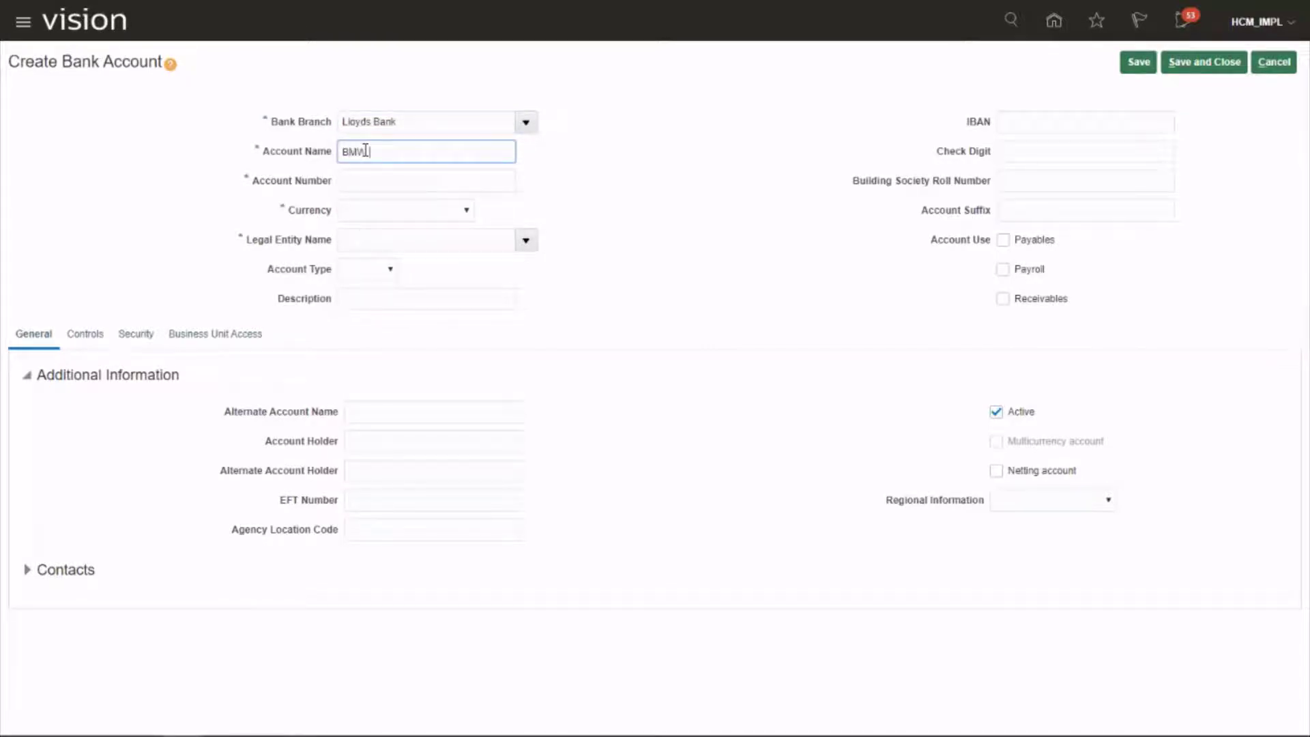
text(SHEFFIELD)
click(365, 179)
text(306551)
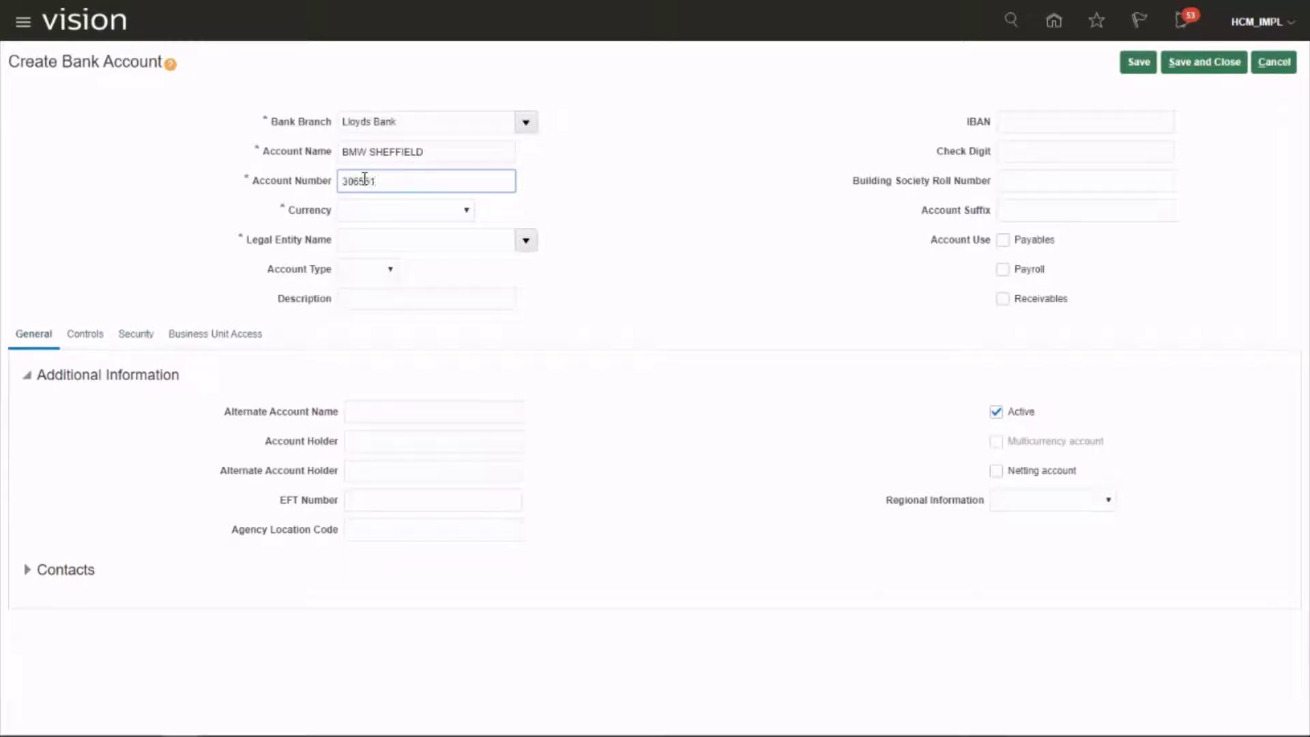
click(457, 211)
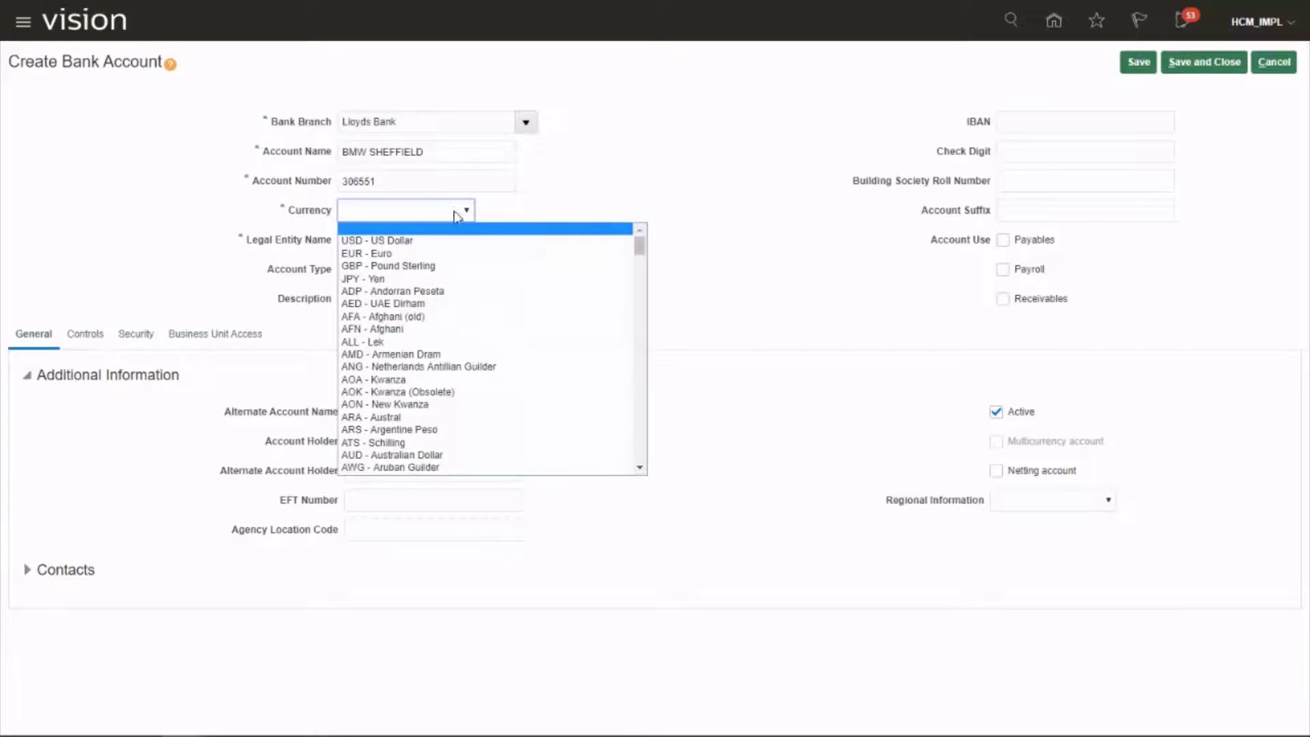
click(423, 265)
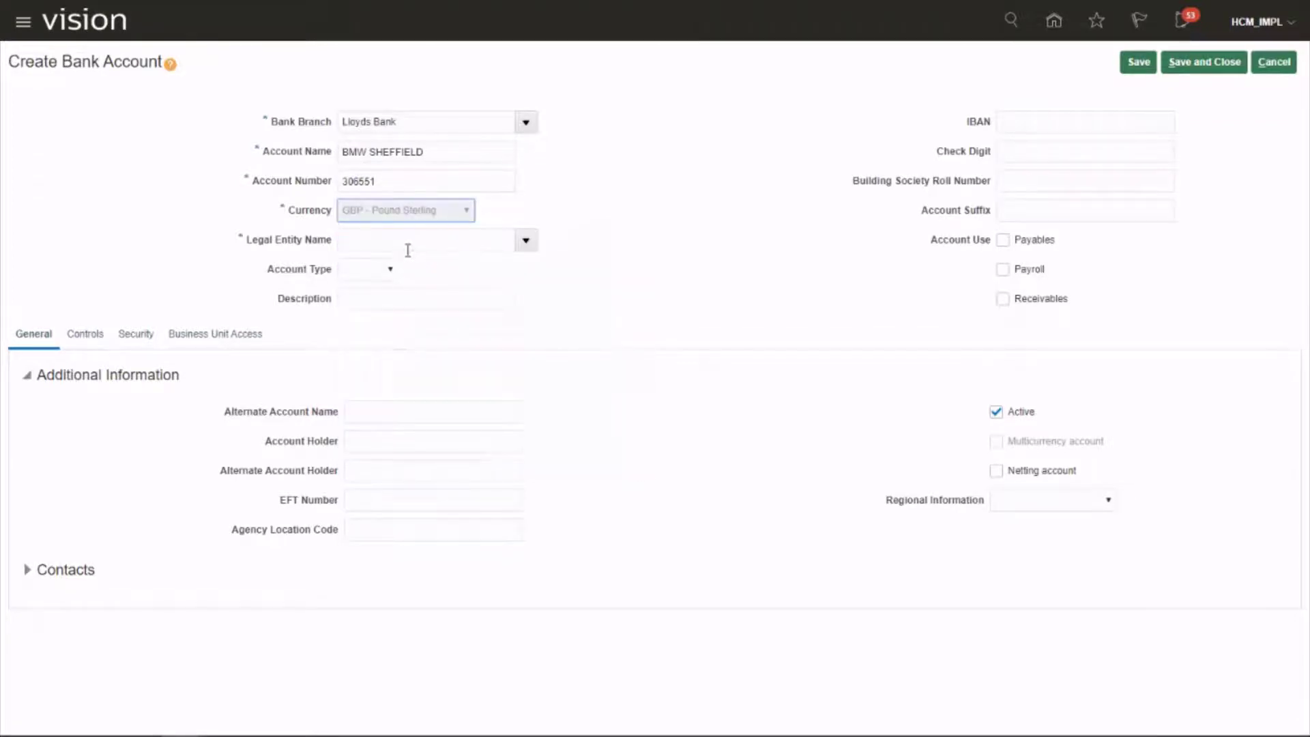
Search legal entities for 'UK' and select UK Legal Entity
click(526, 242)
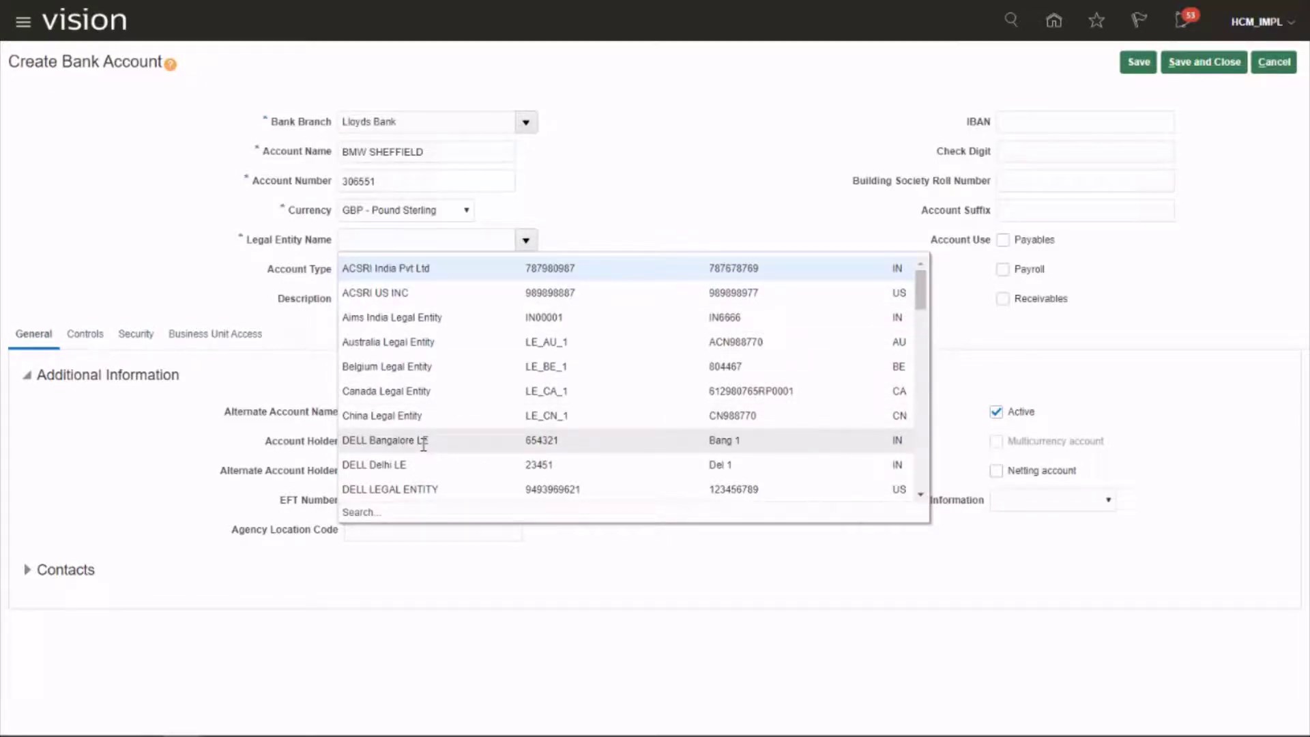
click(359, 512)
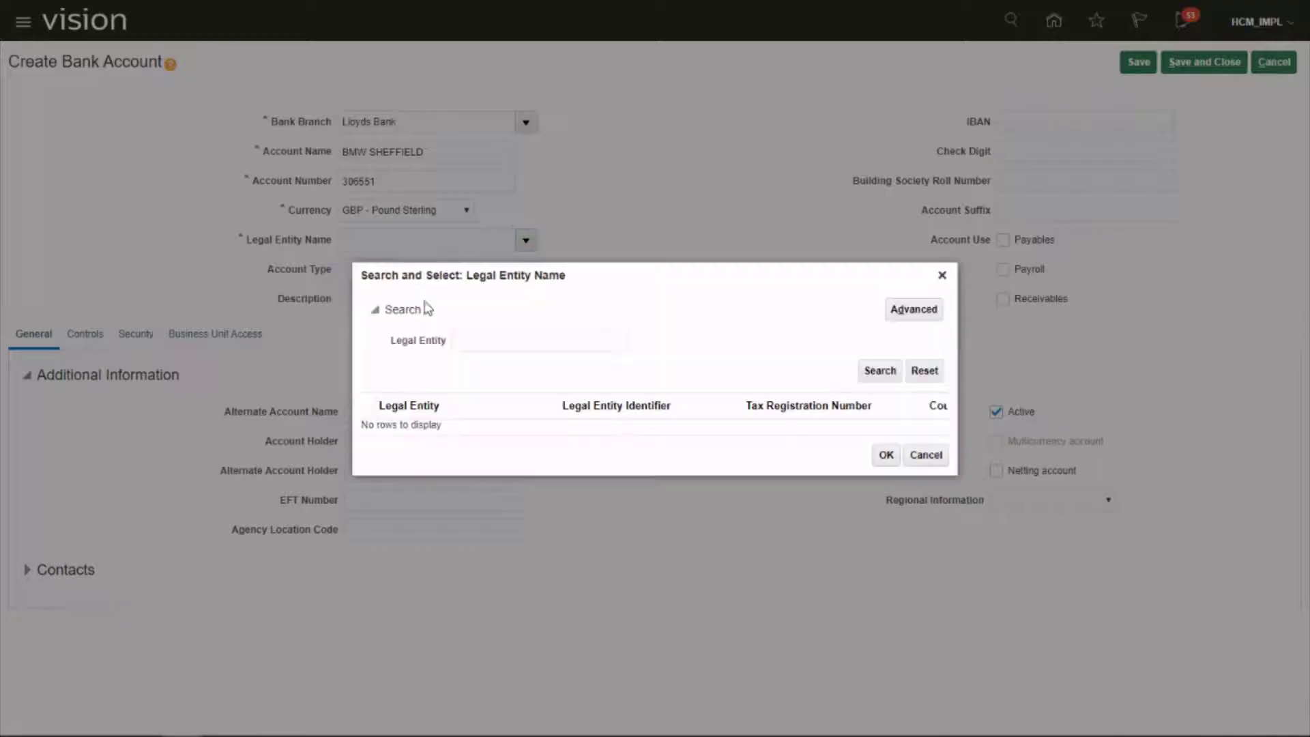
click(480, 337)
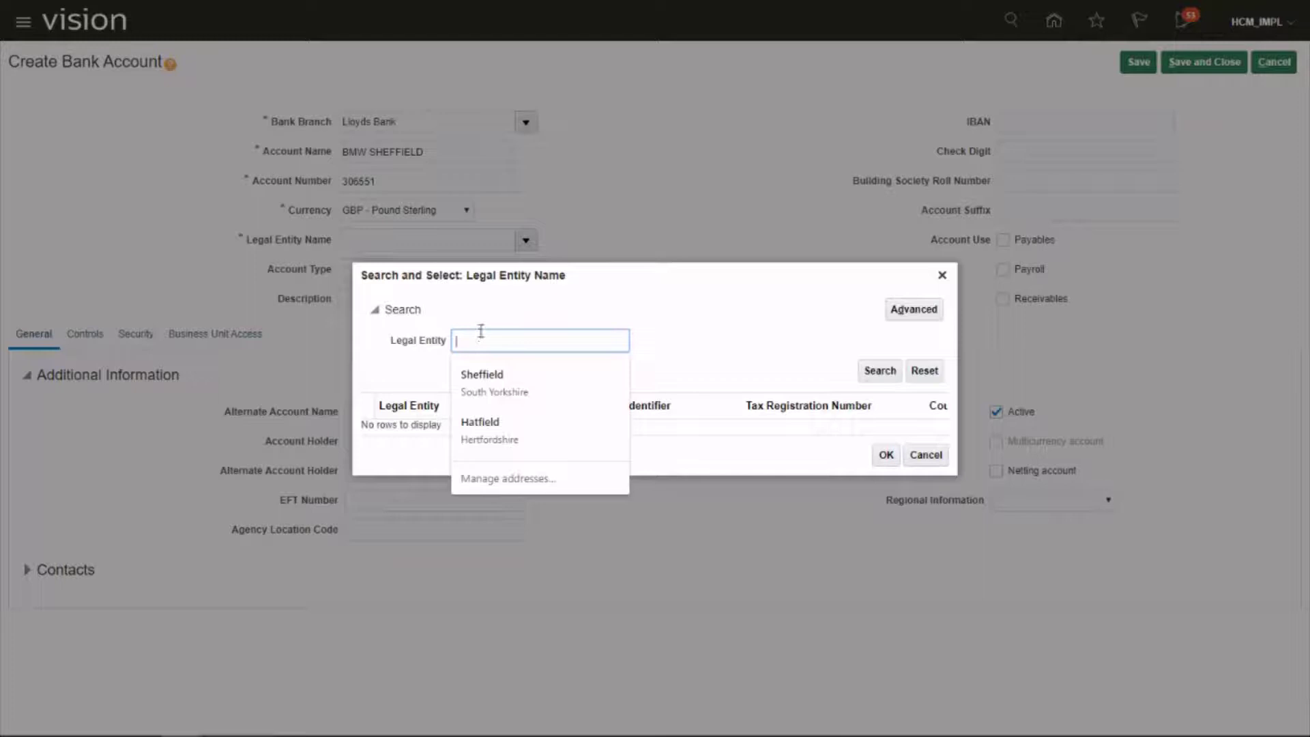
text(UK)
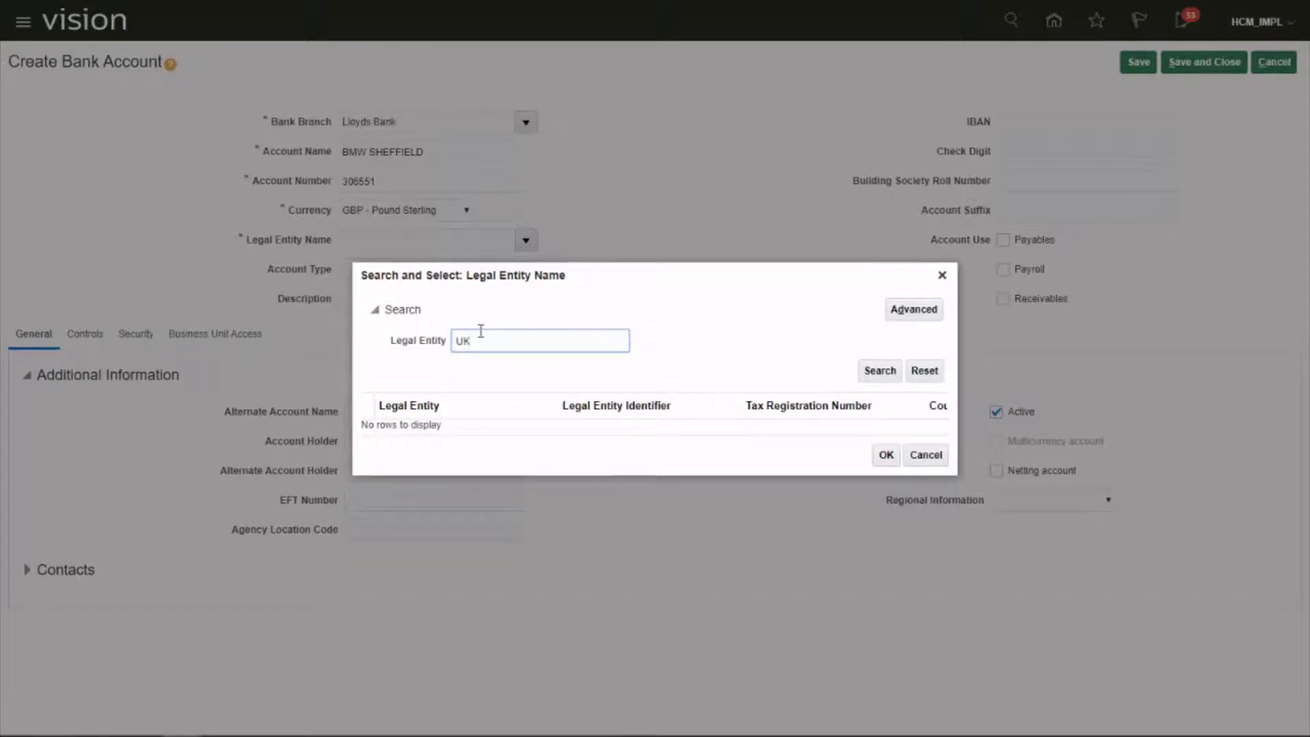
key(Return)
click(444, 430)
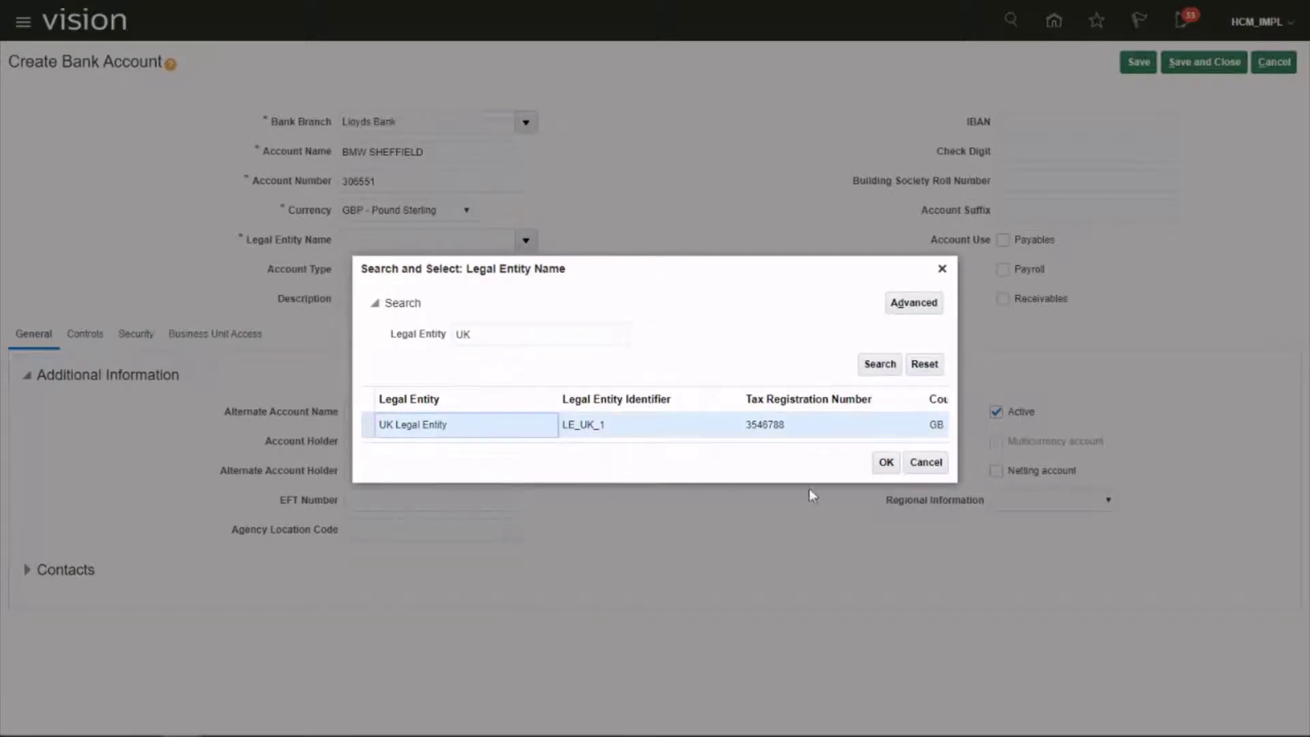
click(887, 463)
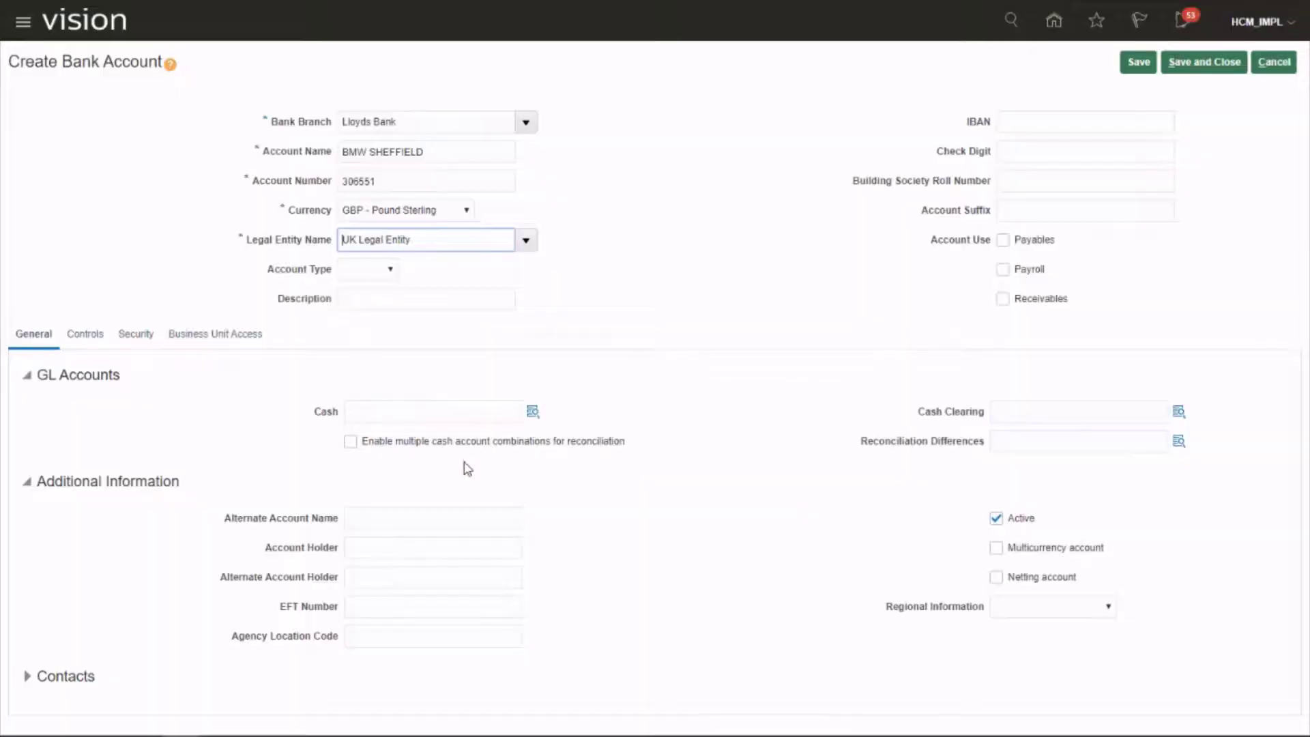
Set account type to Checking and copy BMW SHEFFIELD into the Description
click(383, 273)
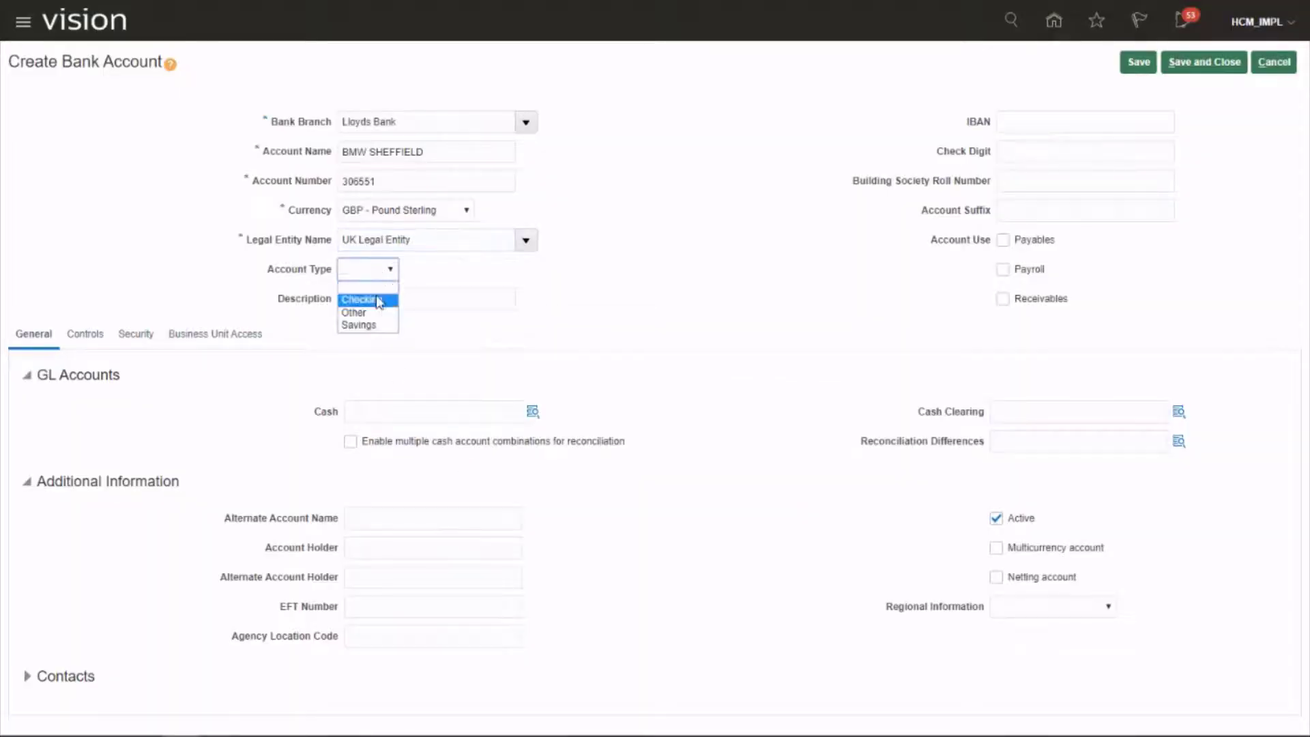
click(379, 299)
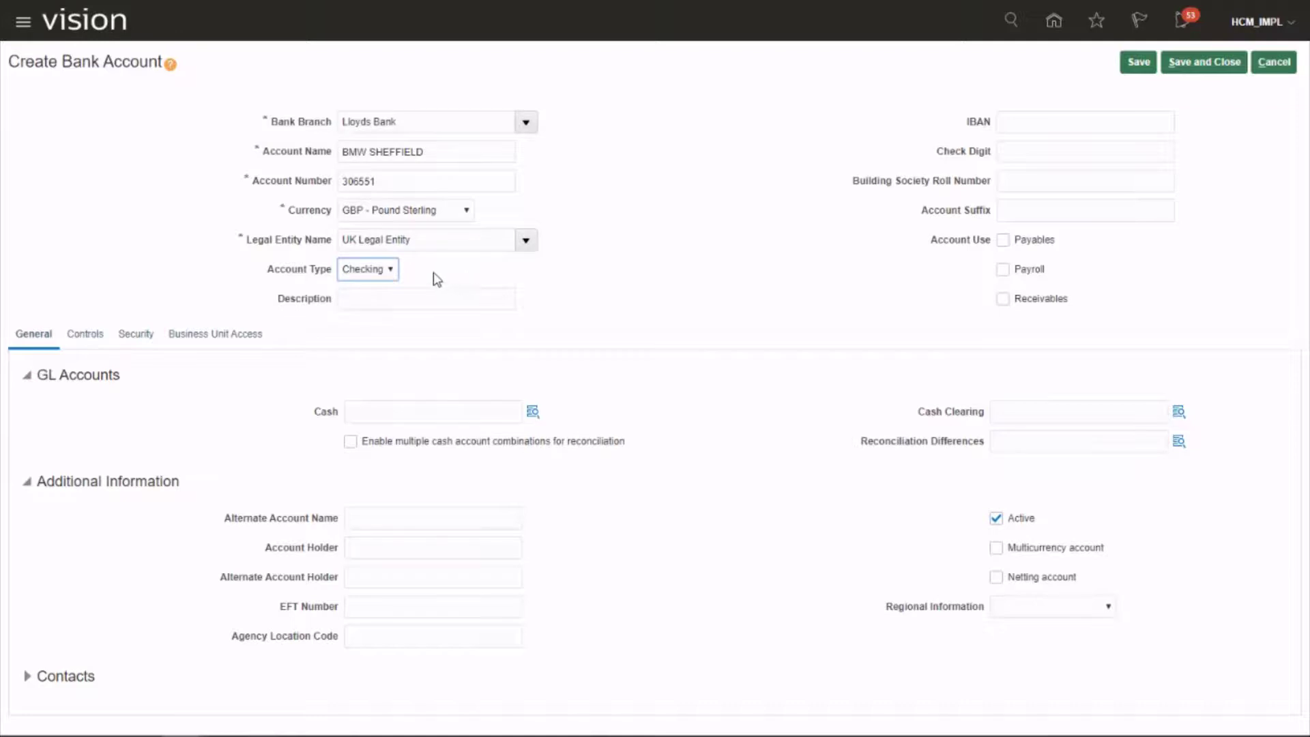
drag(436, 151, 323, 157)
key(ctrl+c)
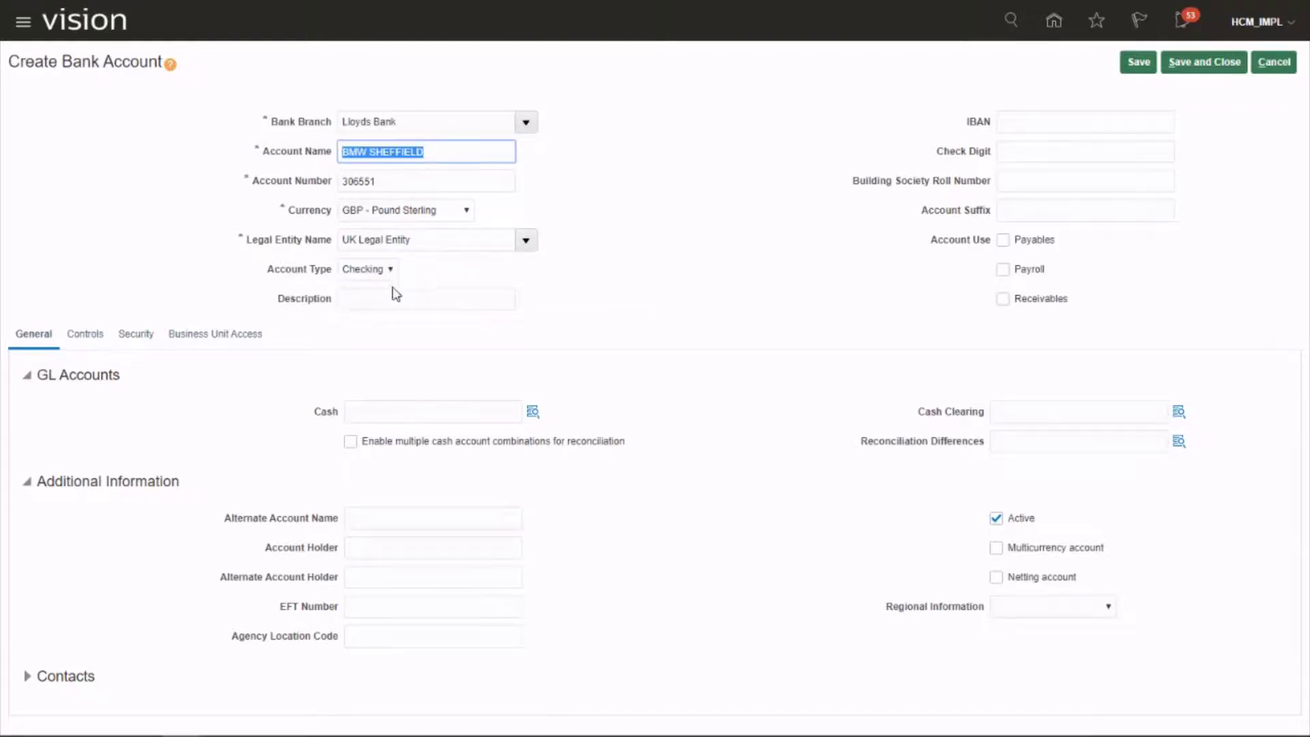
click(396, 299)
key(ctrl+v)
triple_click(653, 287)
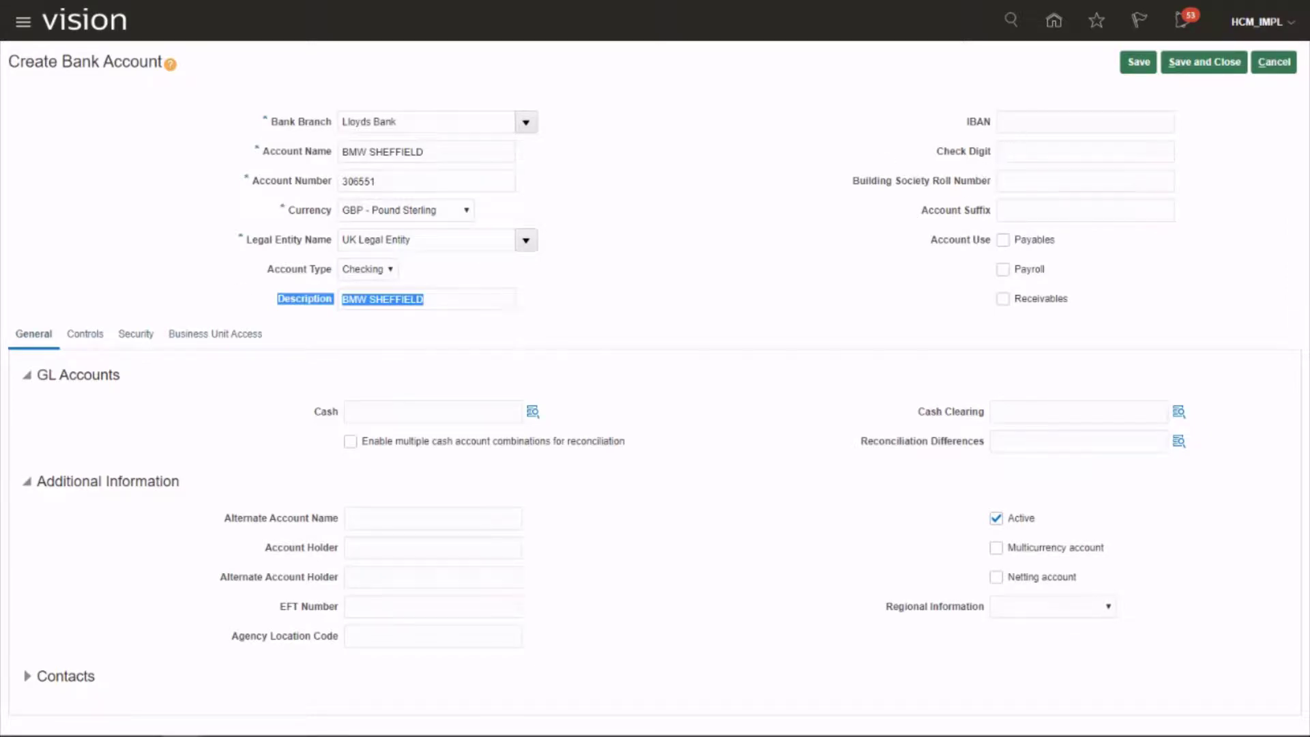
Paste the account's IBAN and tick Payroll under Account Use
click(1013, 122)
key(ctrl+v)
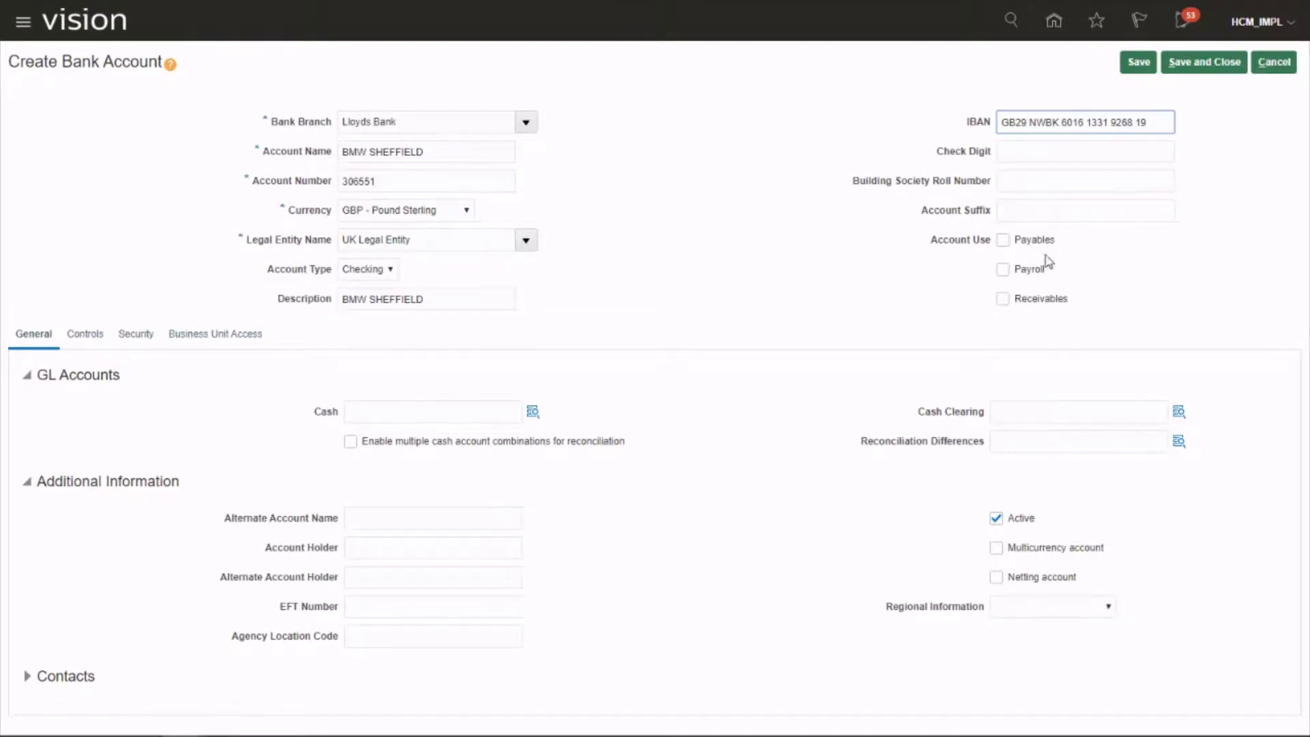
click(1003, 269)
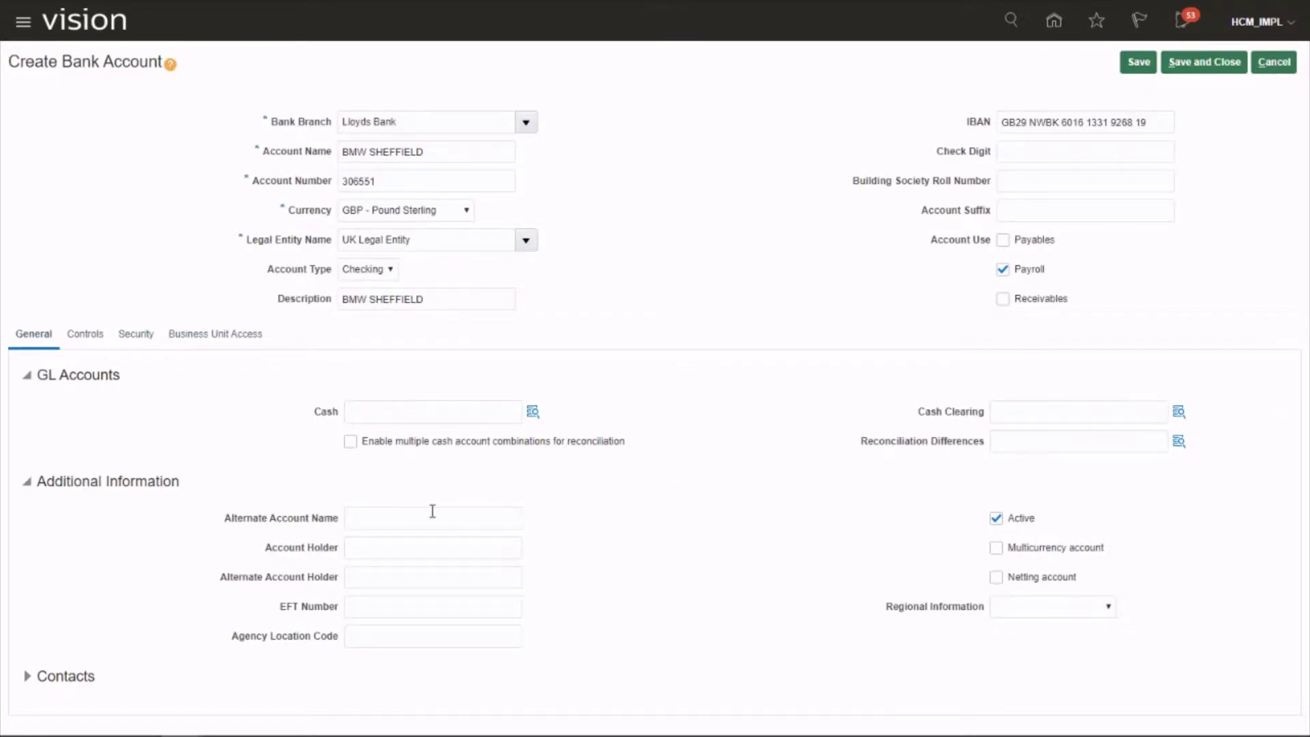
Enter alternate name BMW UK SHEFFIELD and account holder BMW SHEFFIELD, then expand Contacts
click(363, 517)
text(MW )
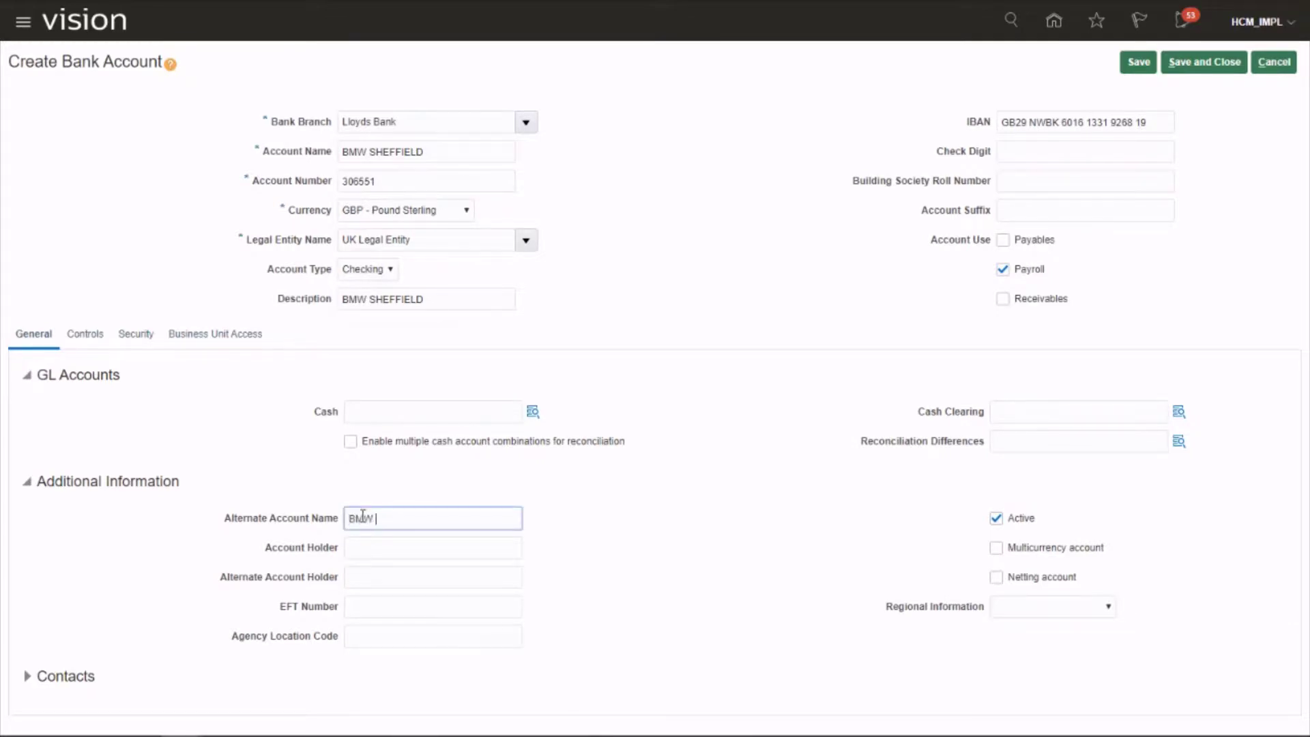
text(UK SHEFFIELD)
click(380, 544)
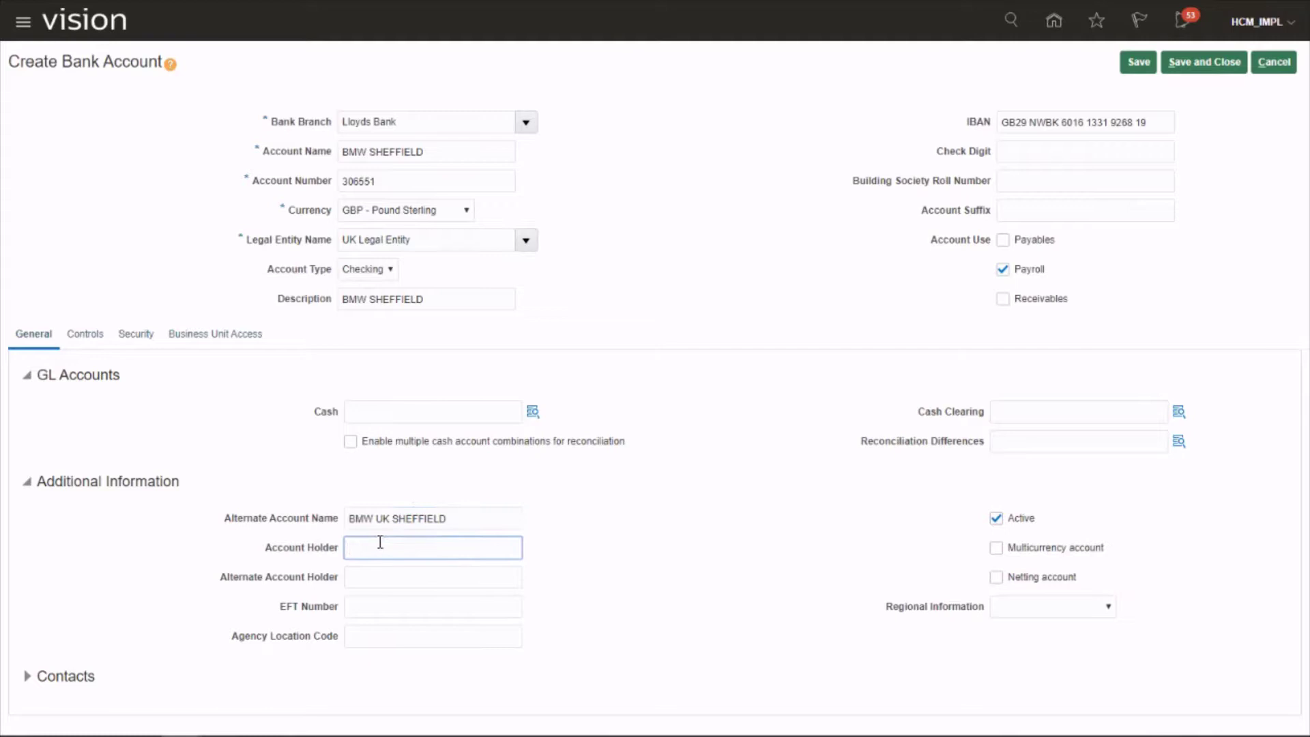
text(BMW SHEFFIELD)
click(27, 677)
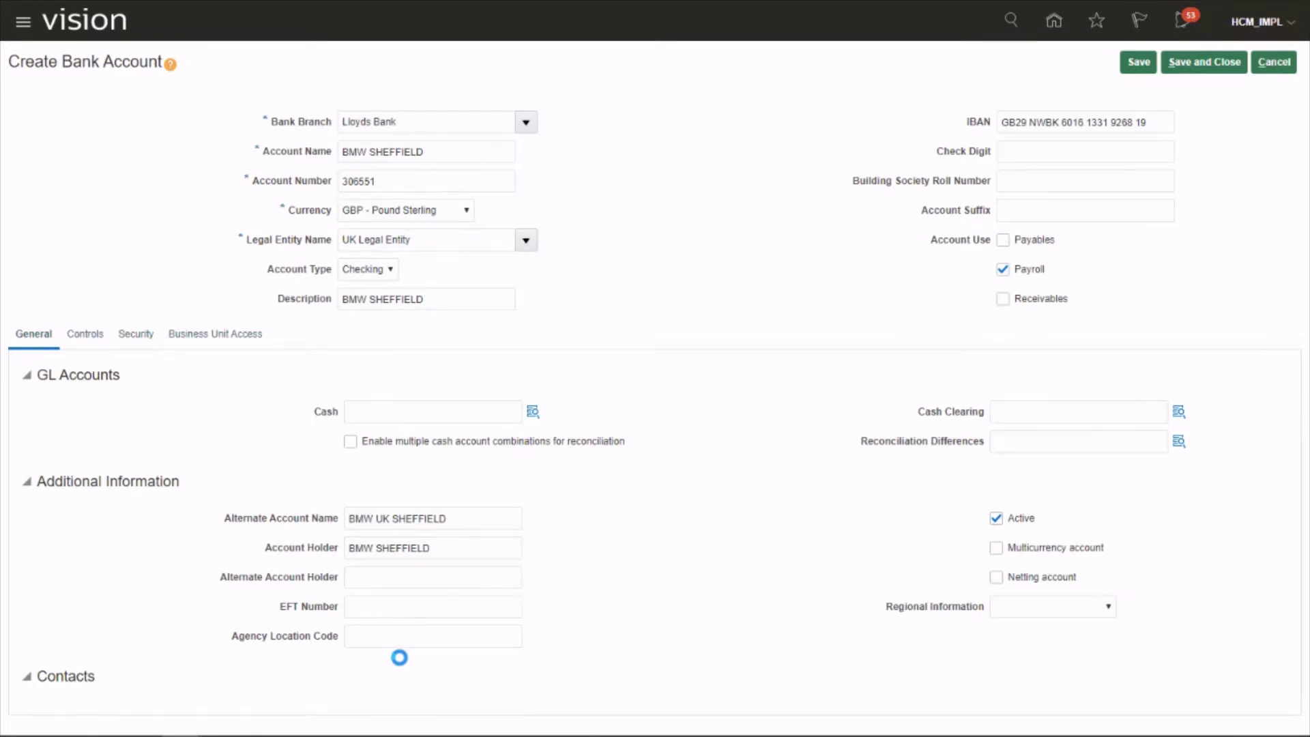
Cancel the account contact and Save and Close the BMW SHEFFIELD bank account
scroll(341, 644, down, 3)
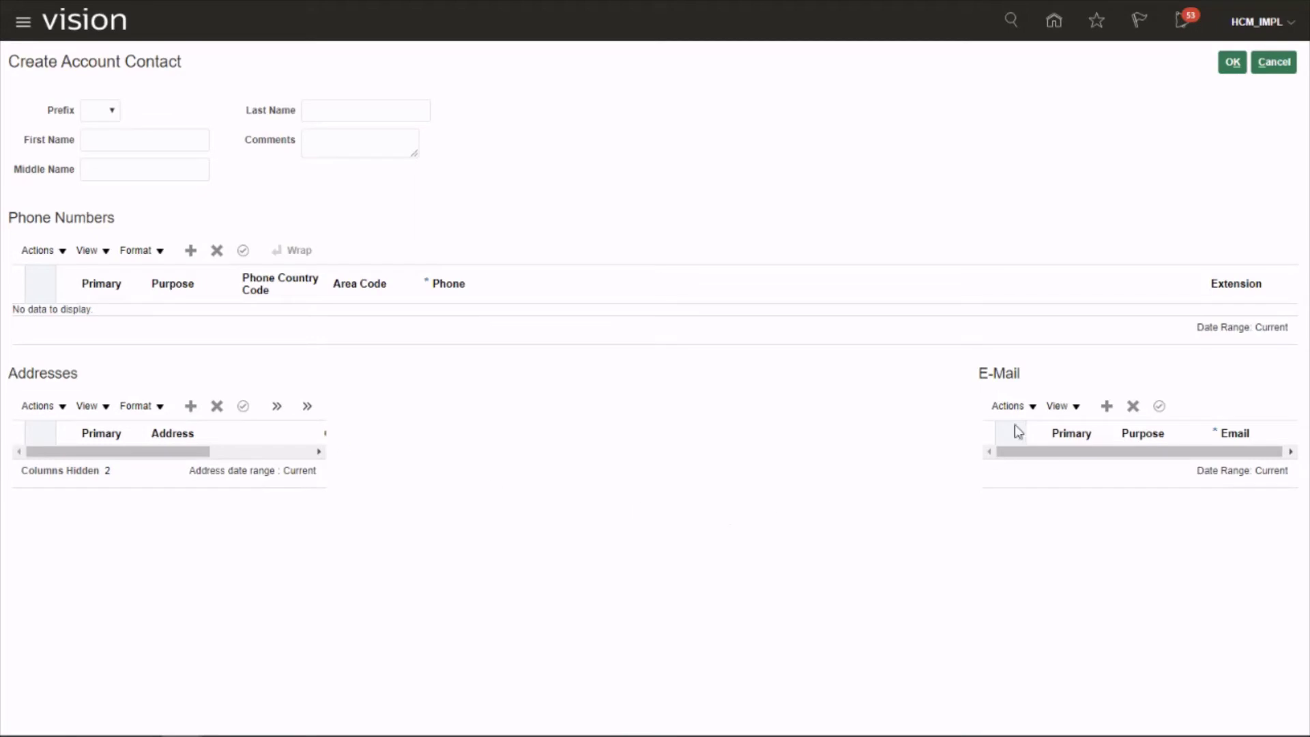
click(1275, 63)
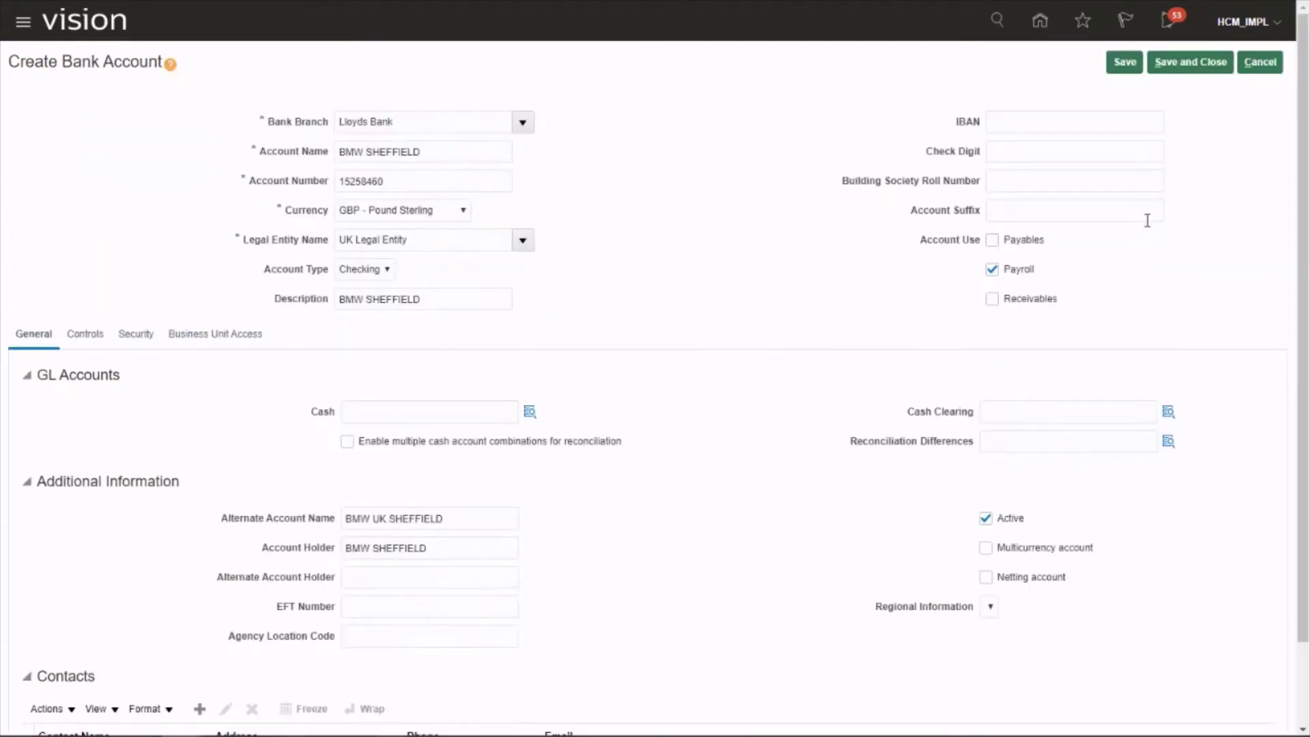
click(1195, 63)
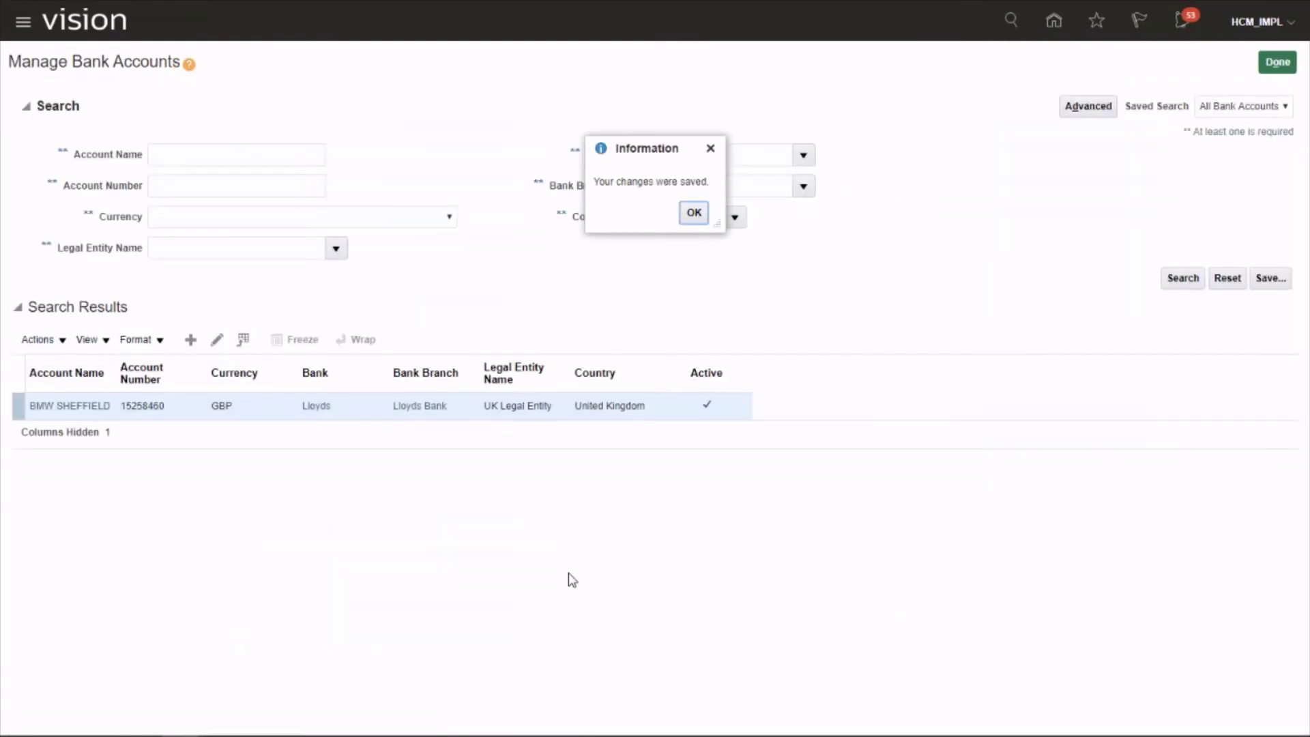